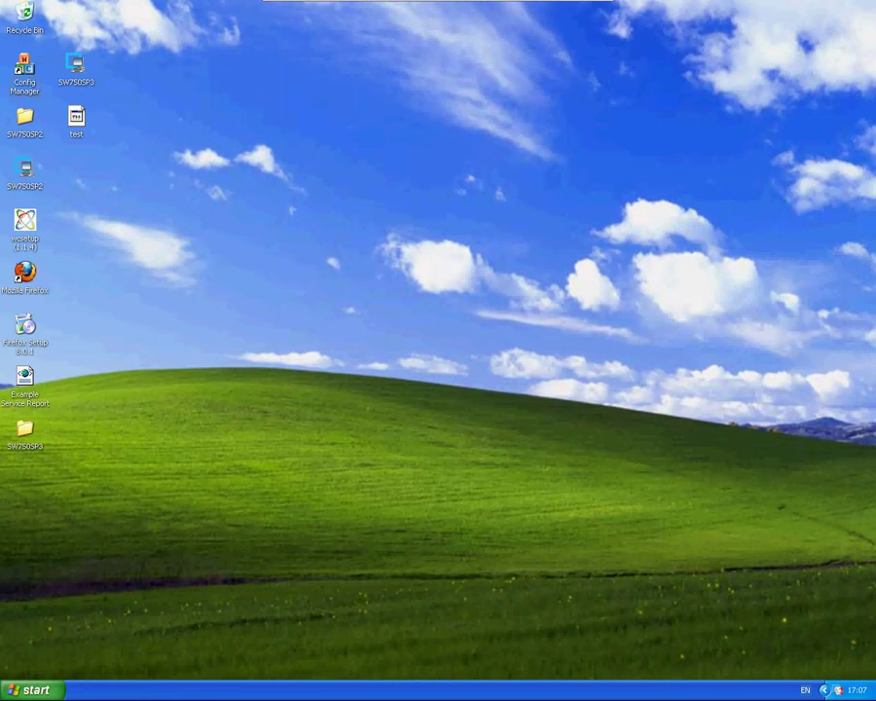
Open the database data folder at C:\Program Files\Hornbill\Core Services\SwSqlServer\data
left_click(36, 689)
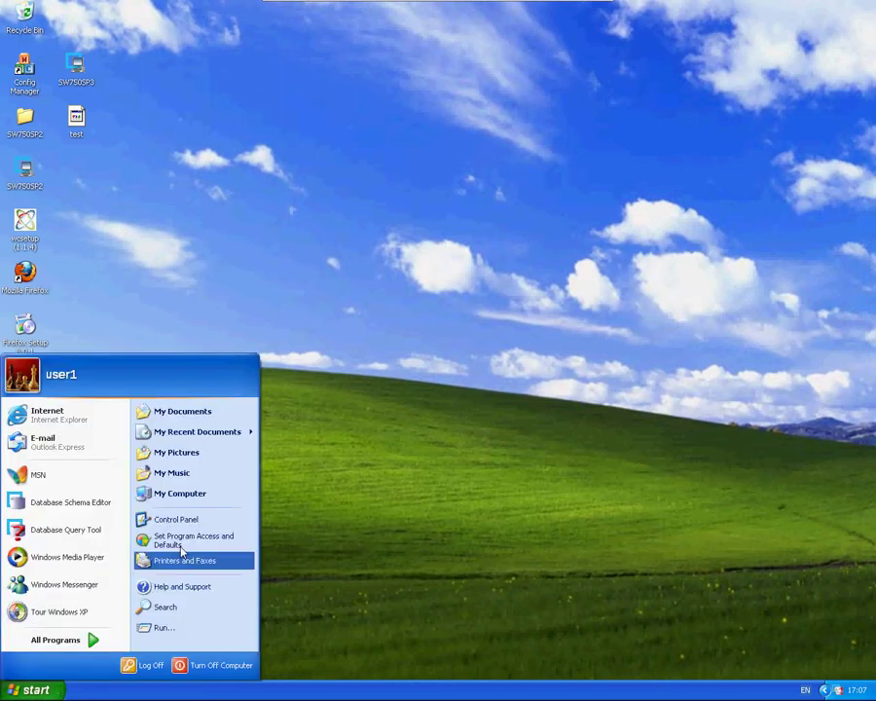
left_click(184, 494)
double_click(320, 324)
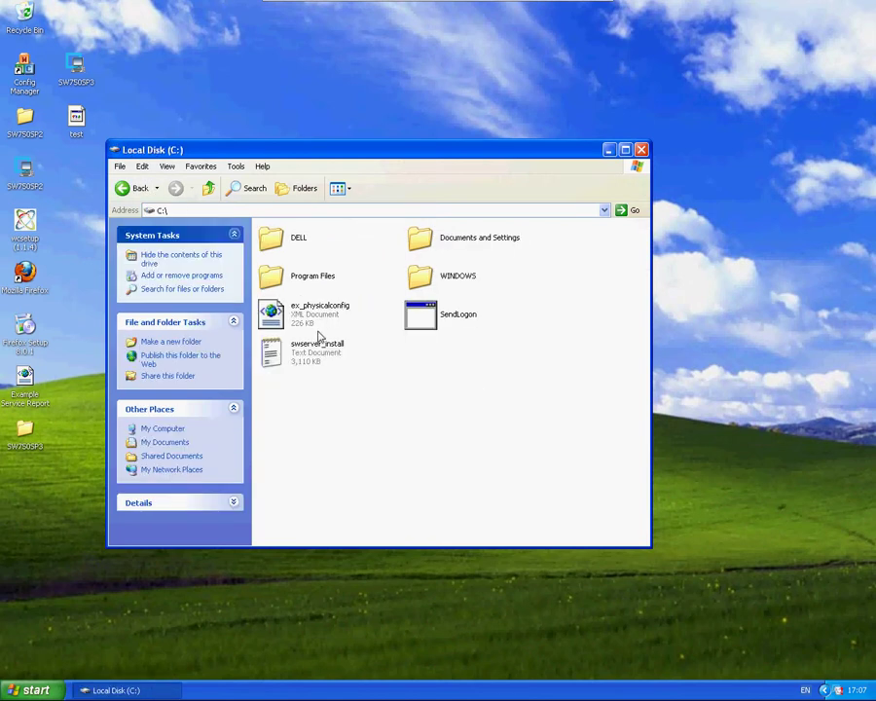
left_click(298, 281)
double_click(298, 280)
double_click(295, 277)
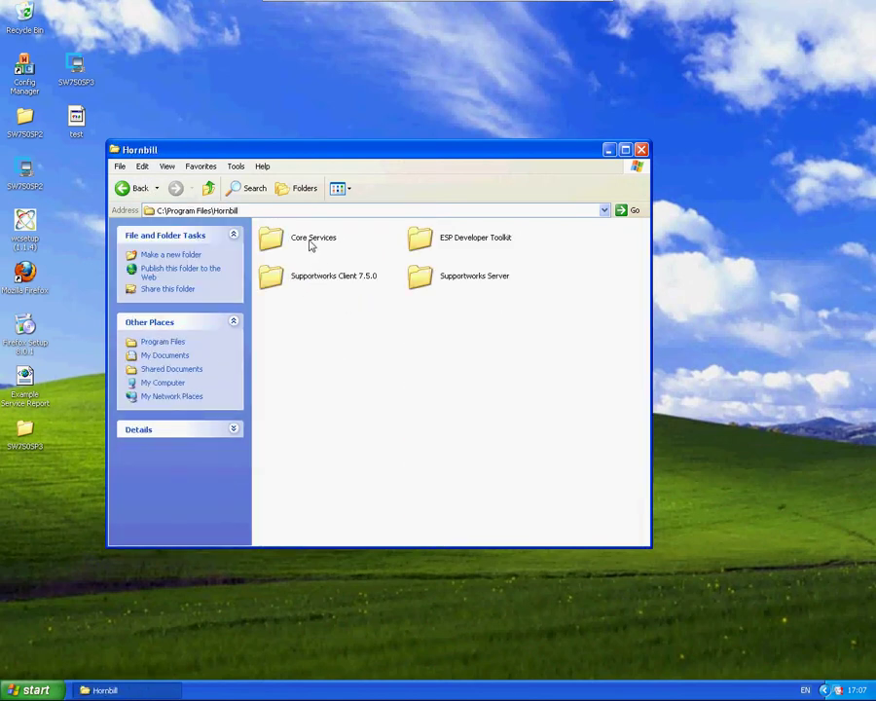
double_click(310, 245)
double_click(420, 275)
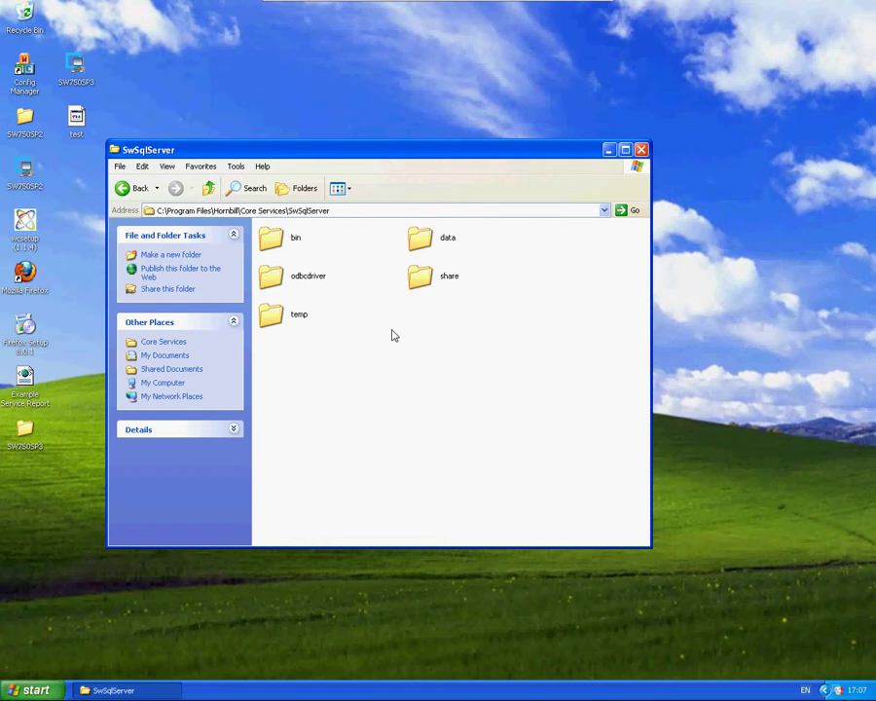
double_click(421, 237)
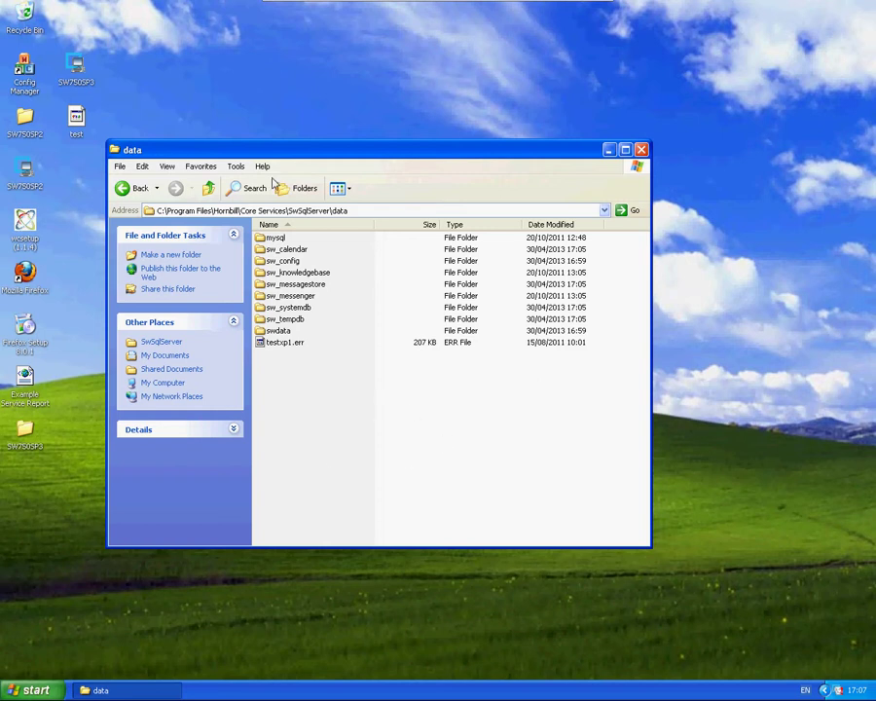
Go back up to the Hornbill folder and open the log folder of Supportworks Server
left_click(208, 189)
left_click(208, 188)
left_click(208, 189)
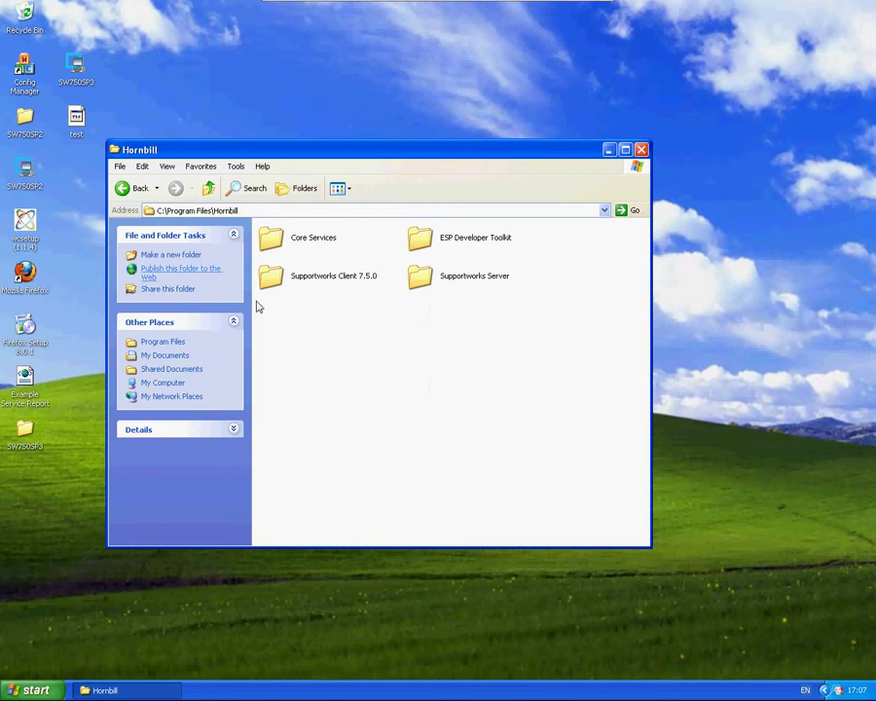
double_click(418, 276)
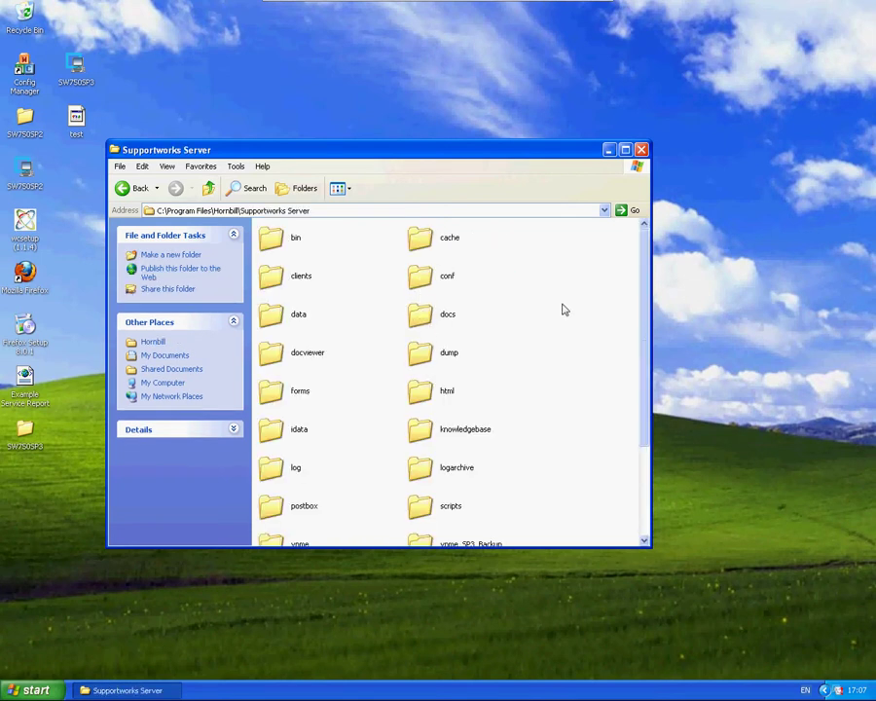
double_click(297, 463)
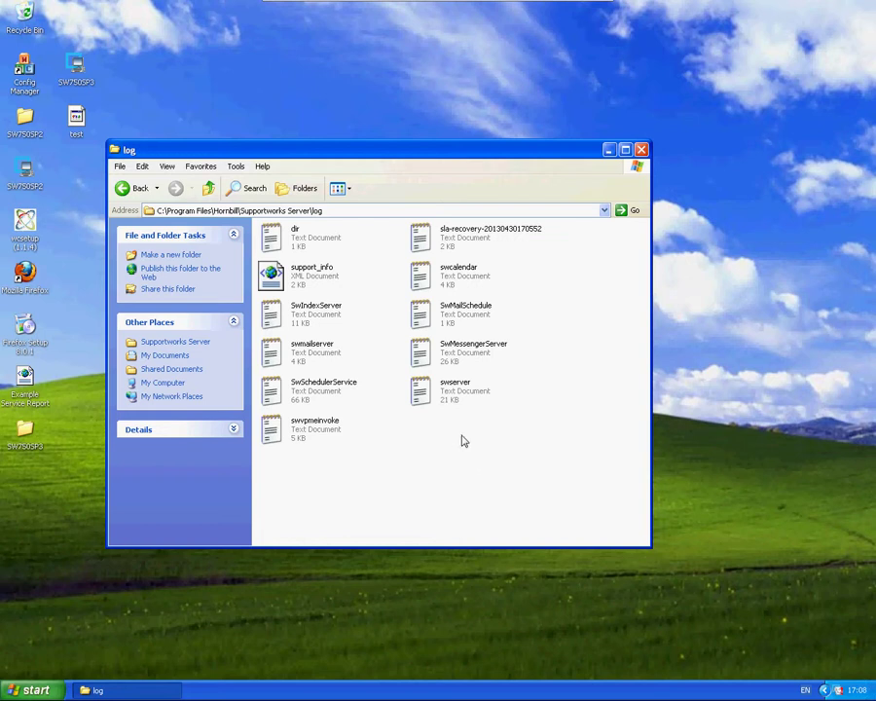
Look through the entries of the swserver log file, and close the file and the log folder
double_click(425, 392)
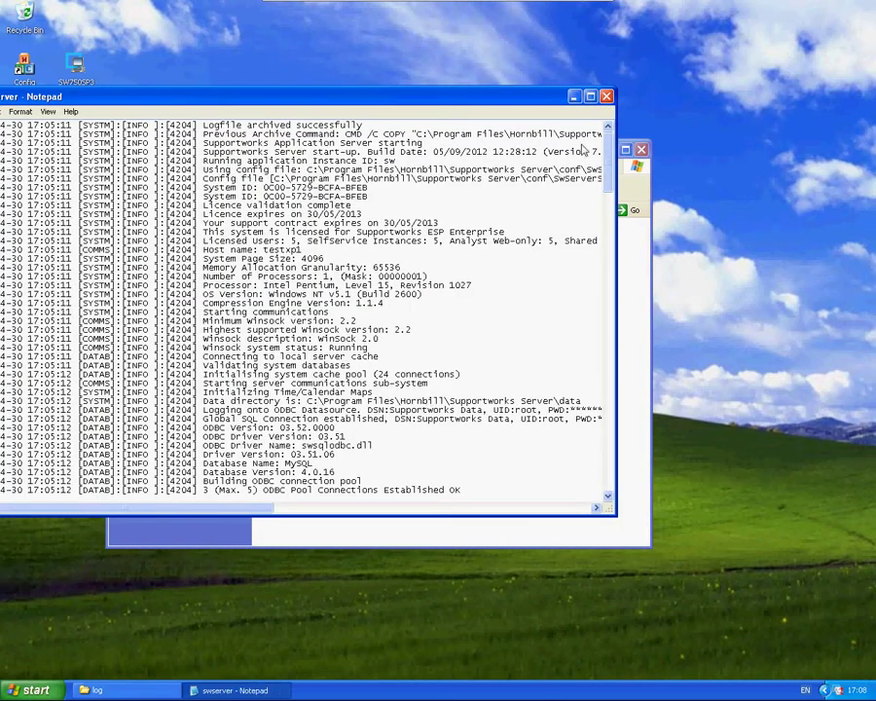
left_click_drag(609, 154, 602, 389)
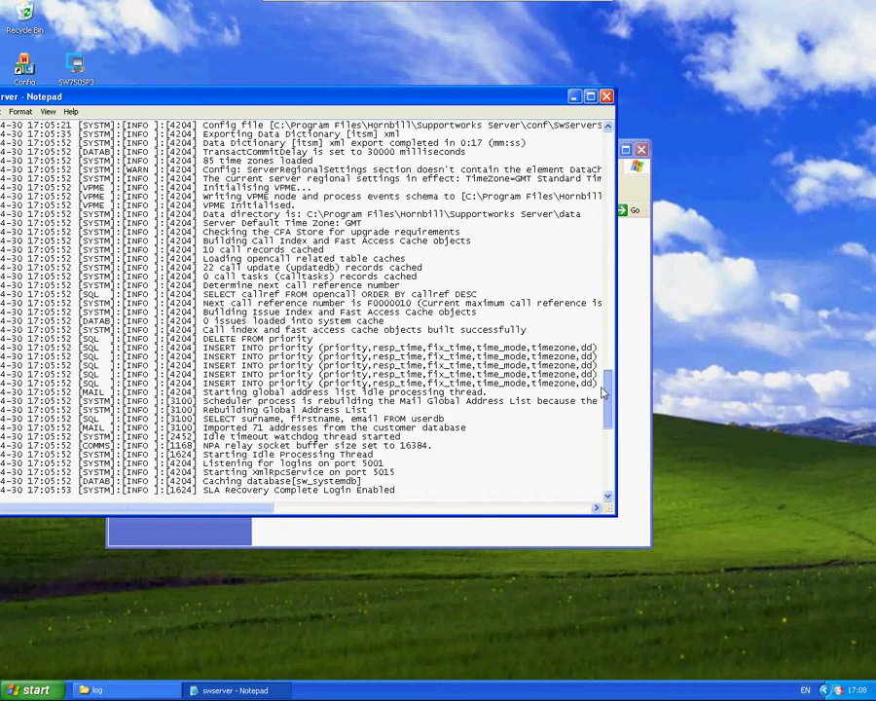
left_click(606, 95)
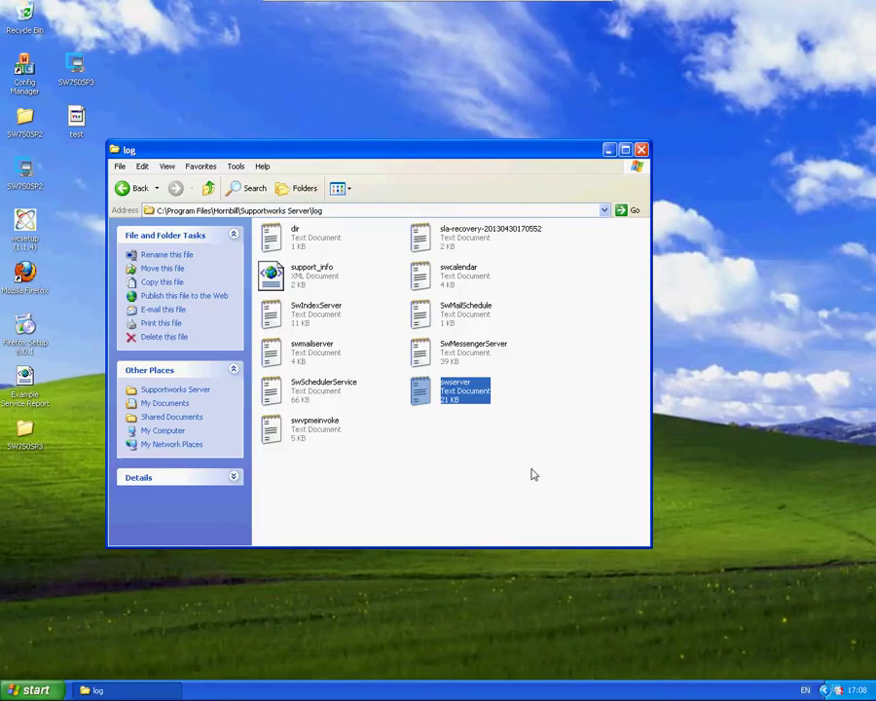
left_click(558, 370)
left_click(641, 149)
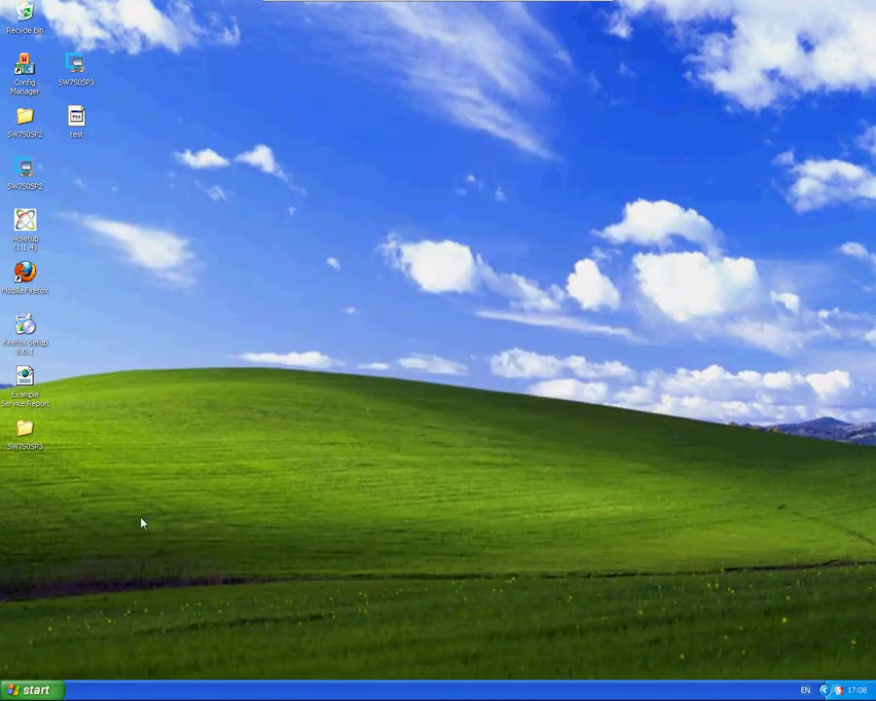
Open the Supportworks Server Configuration, stop all the installed Supportworks services and confirm the dialog
left_click(31, 689)
left_click(56, 640)
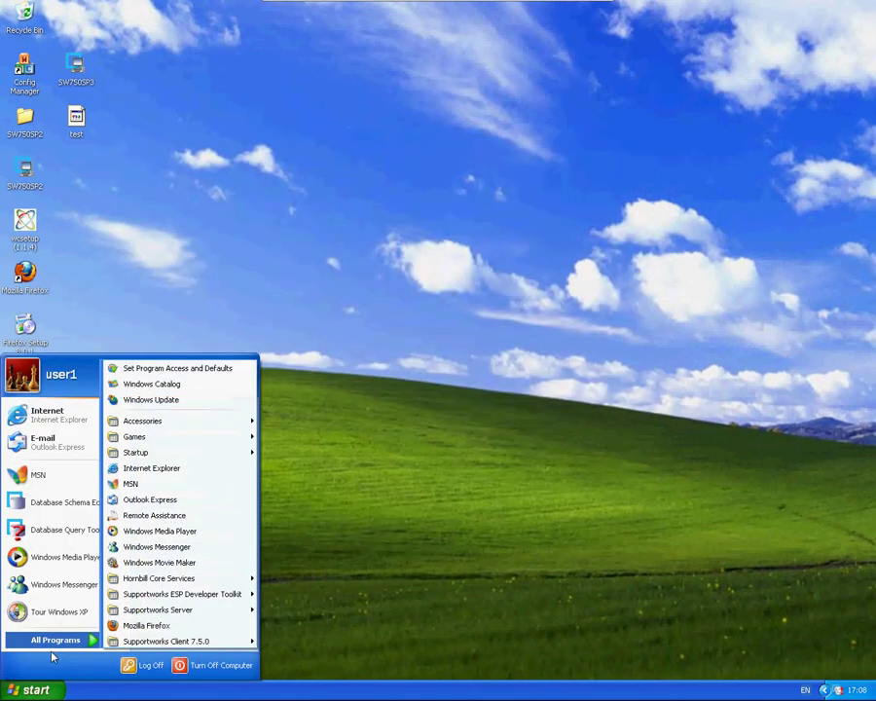
mouse_move(197, 610)
left_click(341, 593)
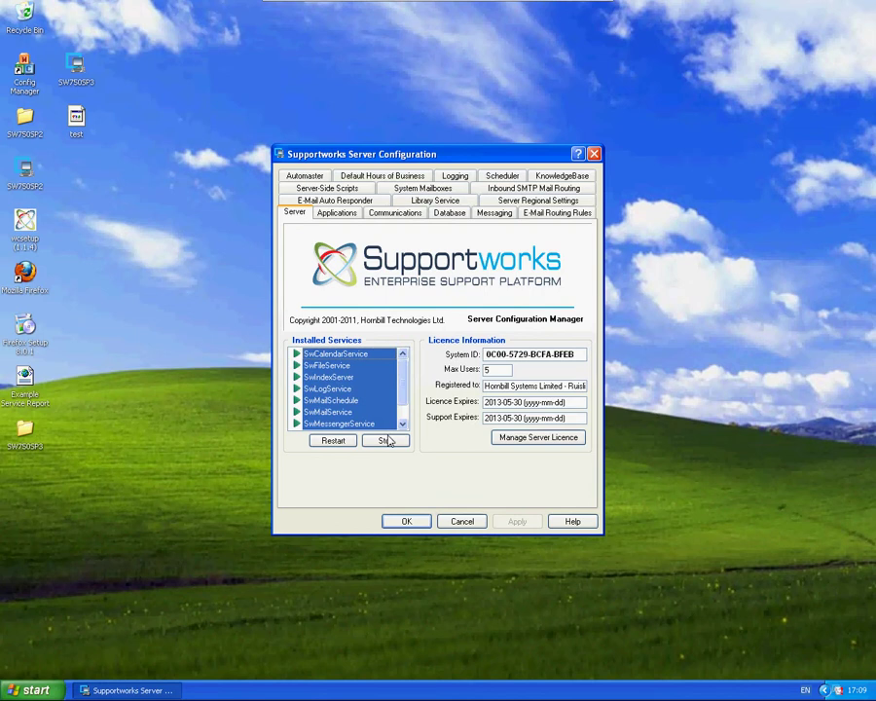
left_click(386, 440)
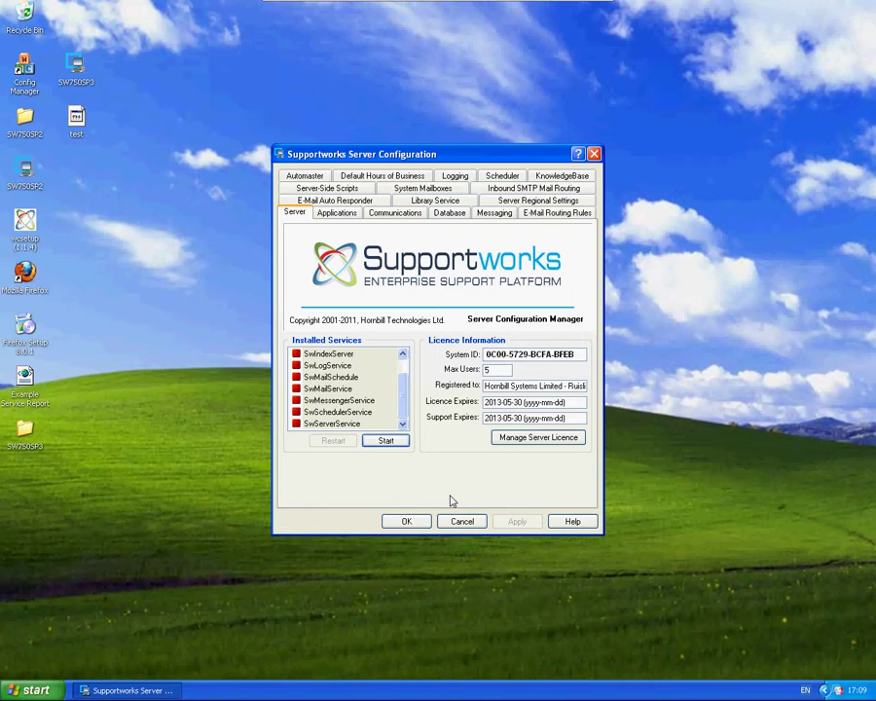
left_click(394, 524)
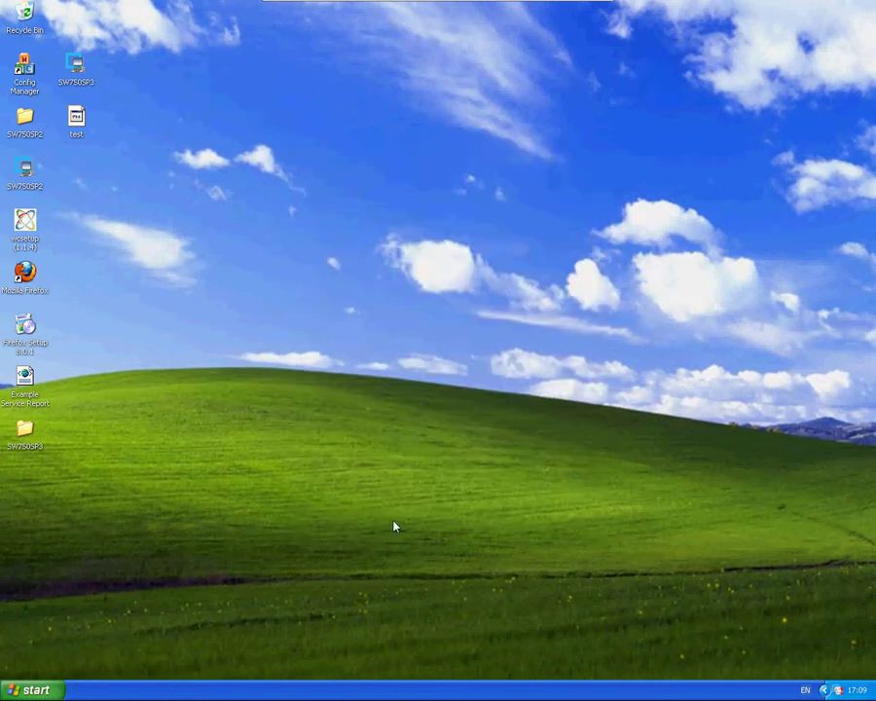
Launch Interactive SQL from Hornbill Core Services and move its window to the lower part of the desktop
left_click(37, 689)
left_click(56, 642)
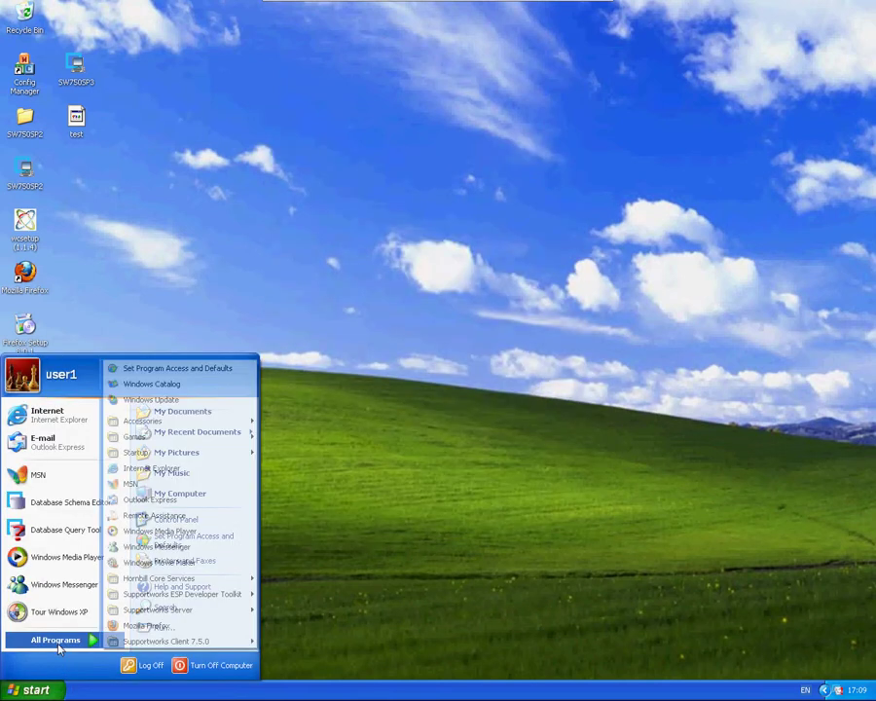
mouse_move(162, 578)
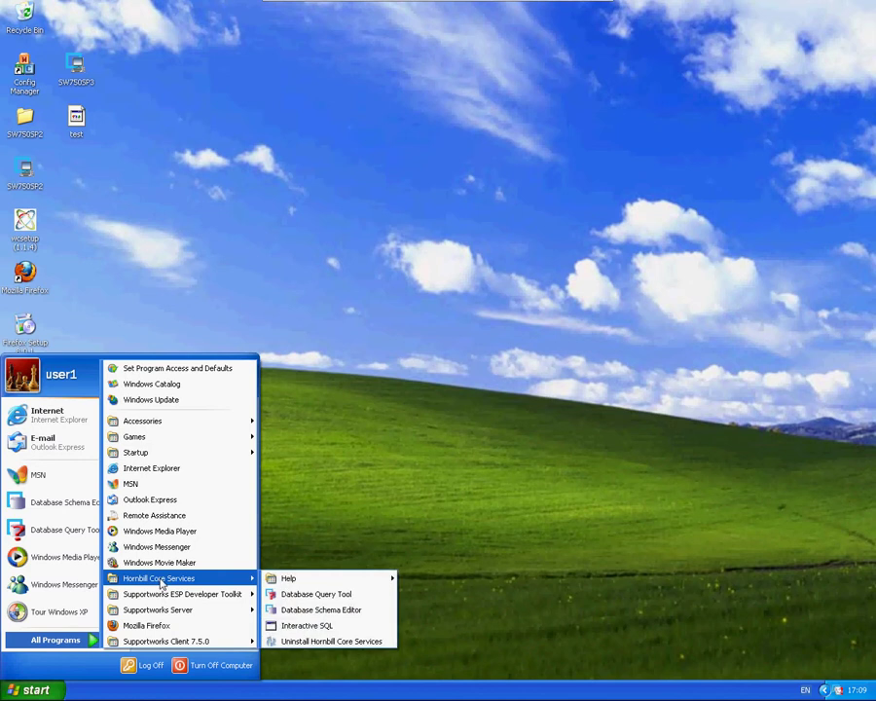
left_click(320, 626)
left_click_drag(186, 86, 285, 468)
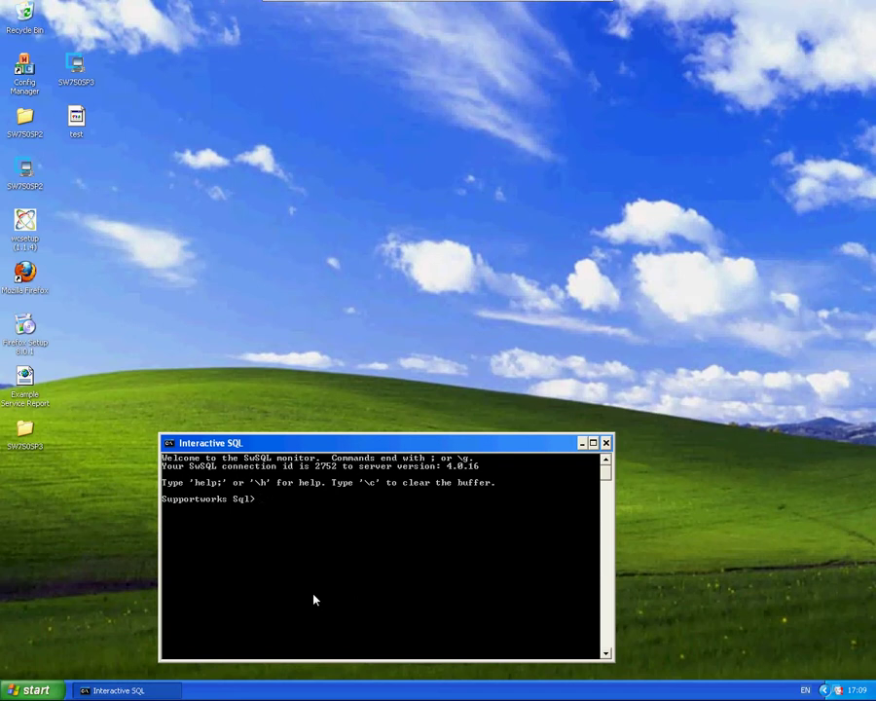
Switch to the sw_systemdb database and repair its updatedb table with "repair table updatedb;"
type("use sw_systemdb;")
key("Return")
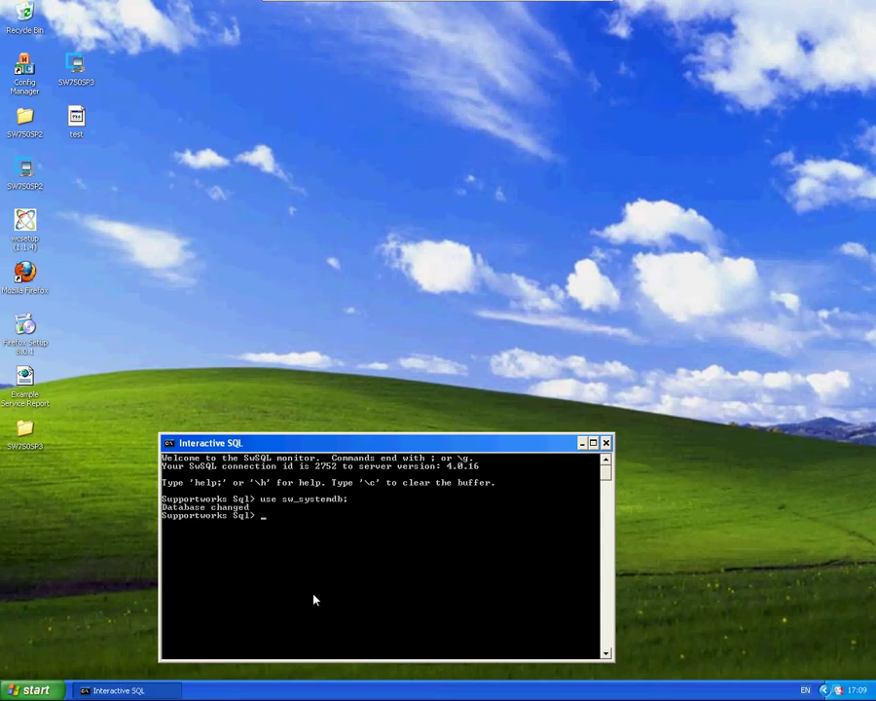
type("repair table updatedb;")
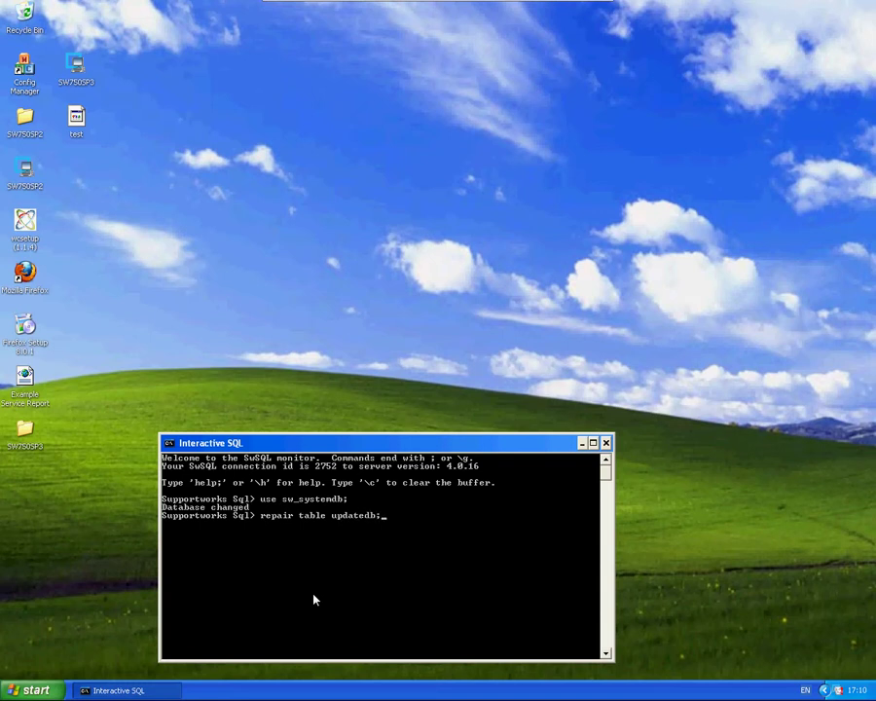
key("Return")
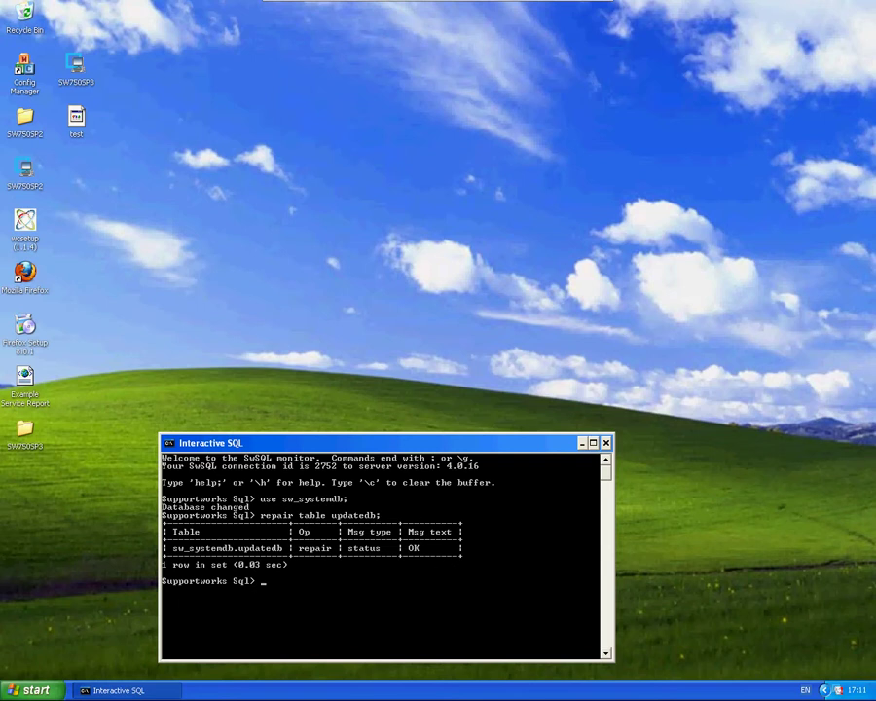
Extract all files of the SwRepairAll zip archive into a SwRepairAll folder on the desktop and close the extracted folder
left_click(641, 333)
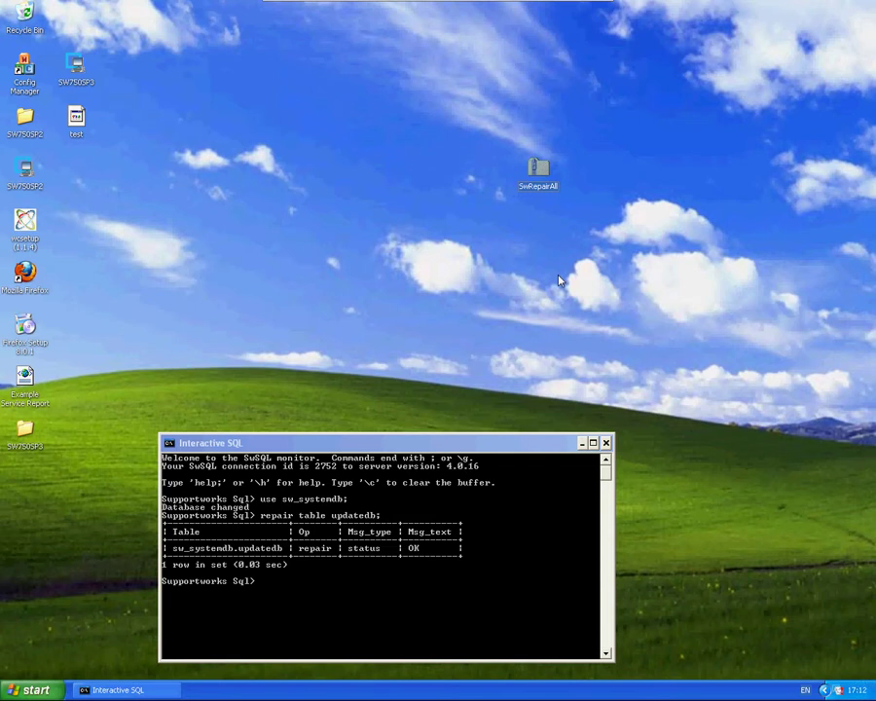
right_click(531, 185)
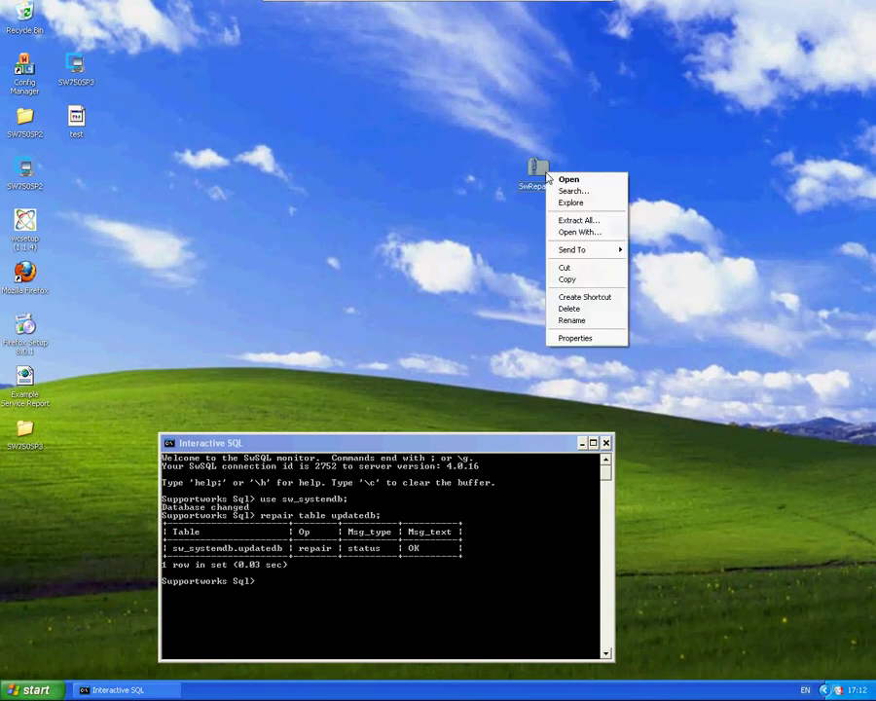
left_click(585, 222)
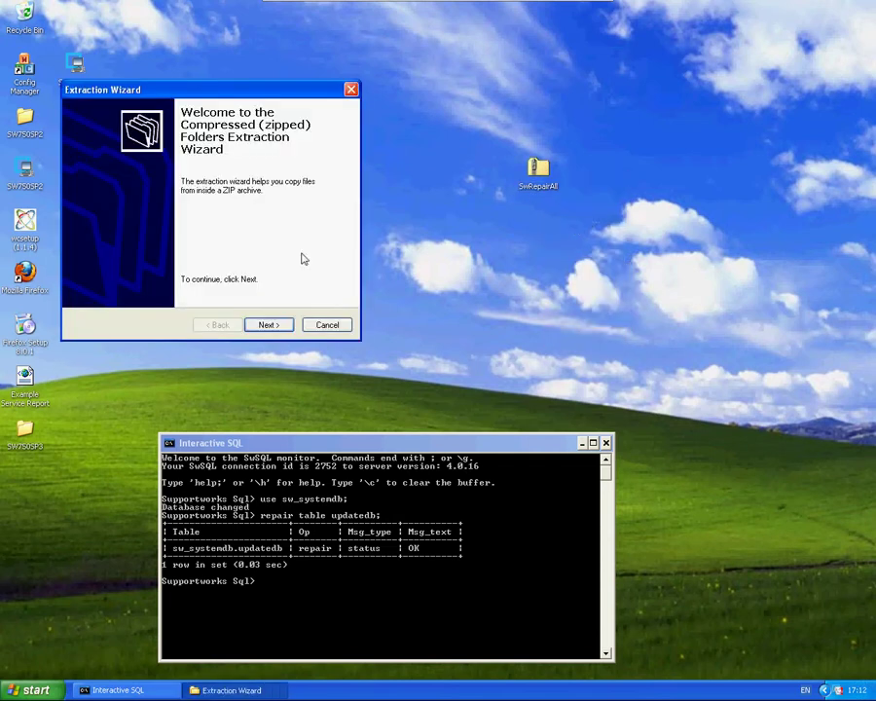
left_click(268, 324)
left_click(273, 325)
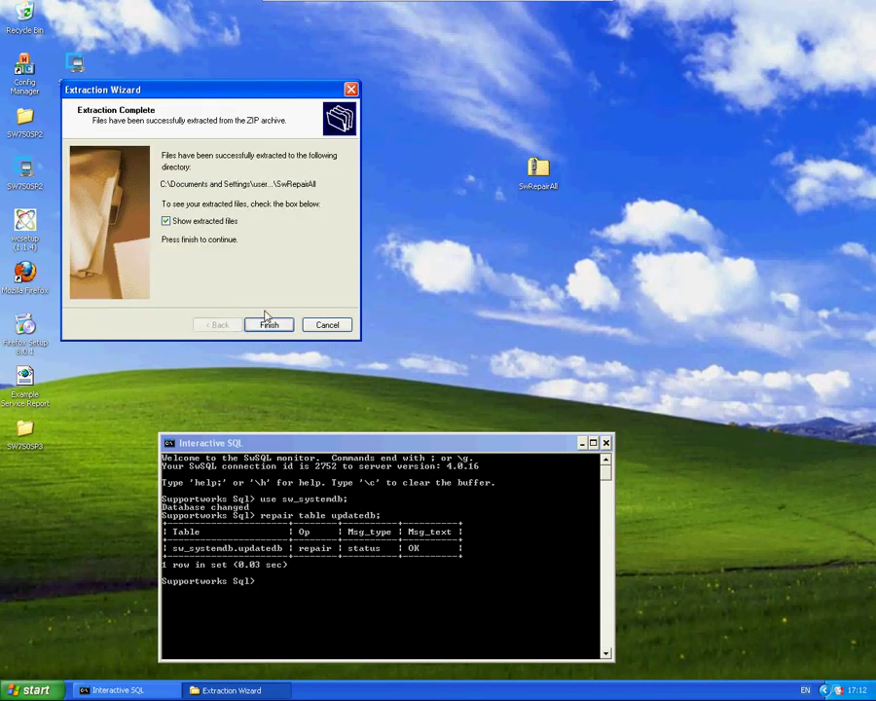
left_click(271, 327)
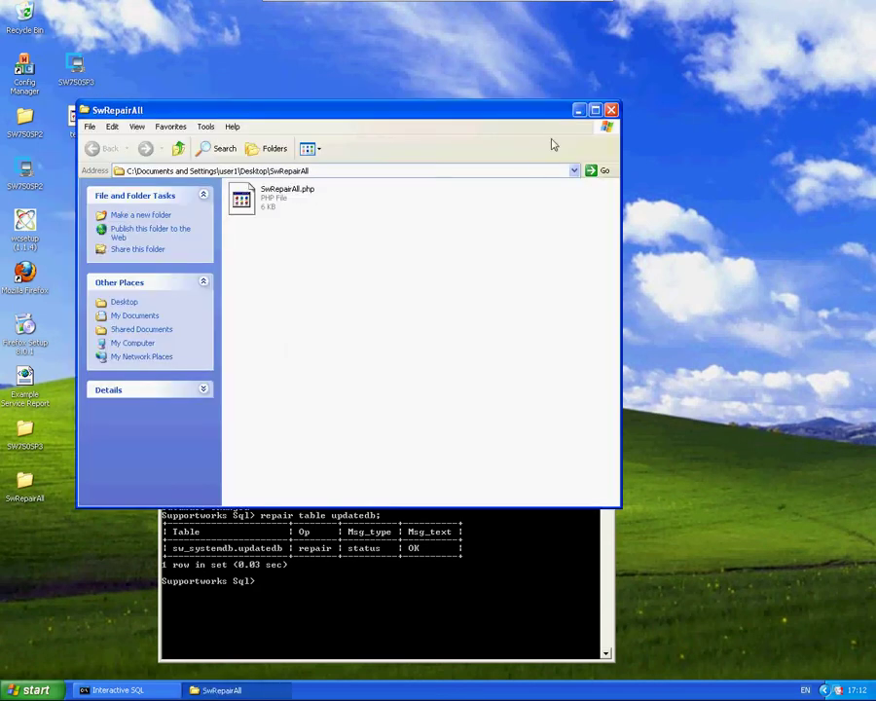
left_click(610, 109)
Copy the SwRepairAll.php file from the extracted SwRepairAll folder on the desktop
left_click_drag(373, 447, 373, 284)
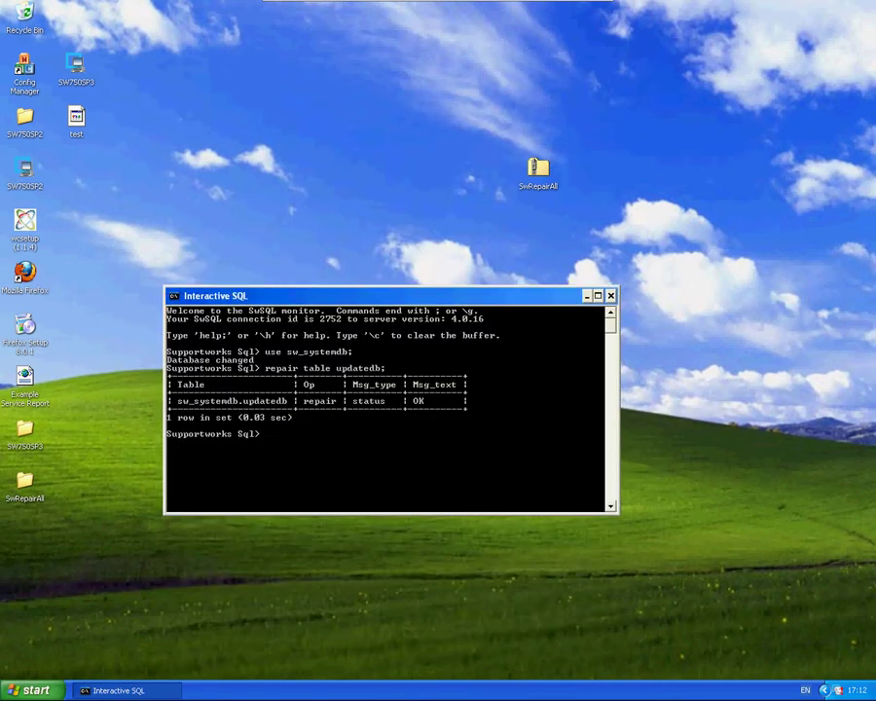
double_click(25, 482)
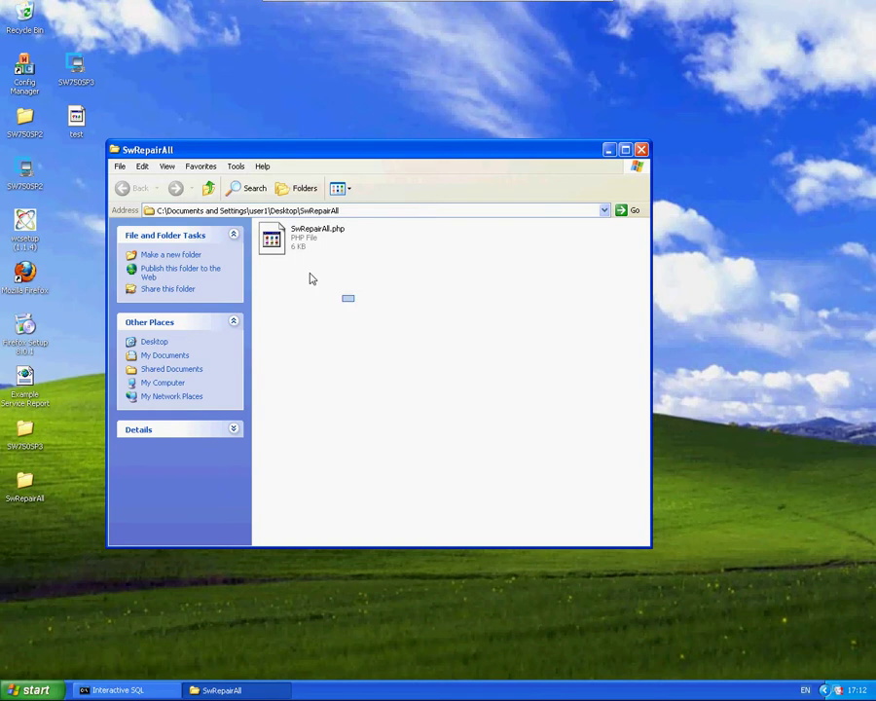
left_click(307, 238)
left_click(448, 307)
left_click(303, 240)
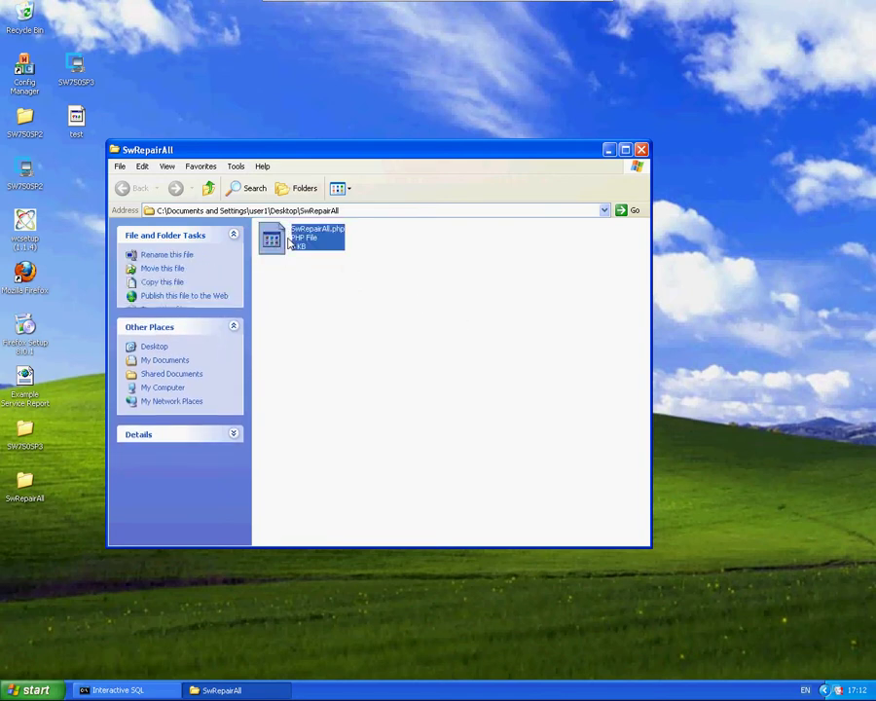
right_click(304, 241)
left_click(332, 294)
Navigate to the folder C:\Program Files\Hornbill\Core Services\SwHttpServer\bin
left_click(353, 212)
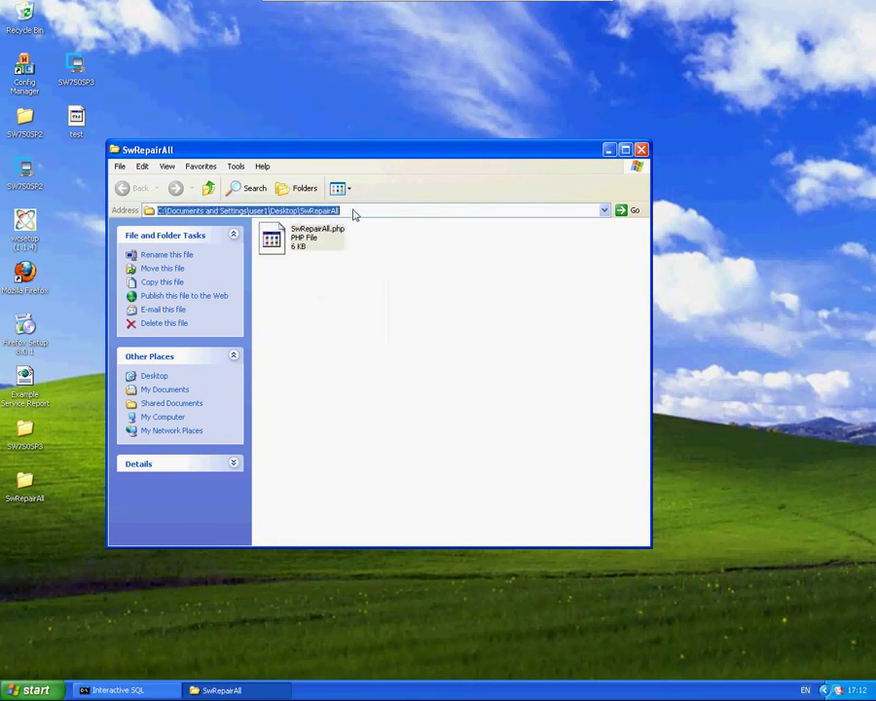
type("C:\\")
key("Return")
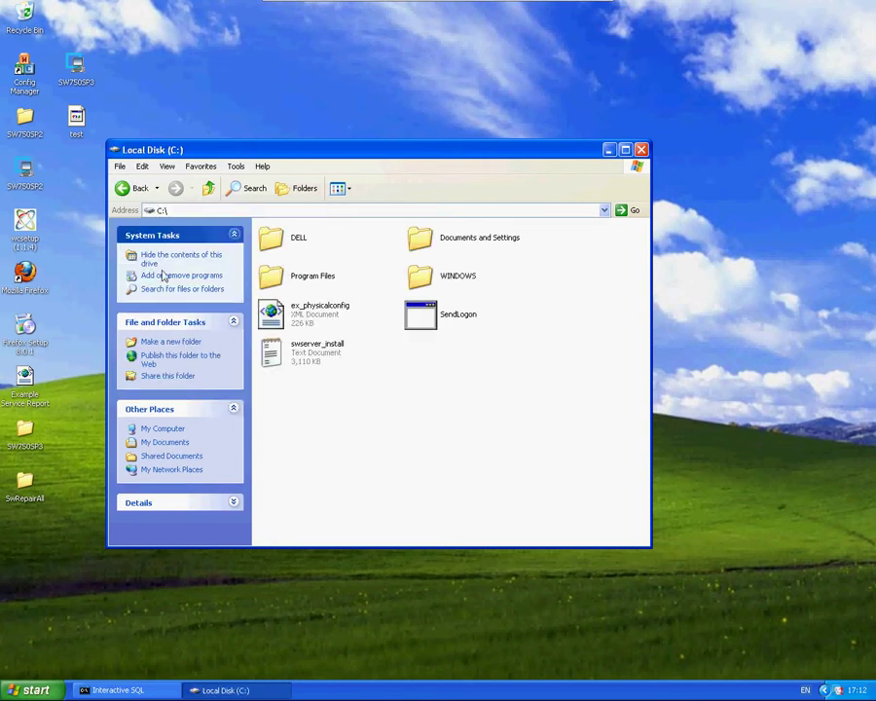
double_click(271, 278)
double_click(270, 280)
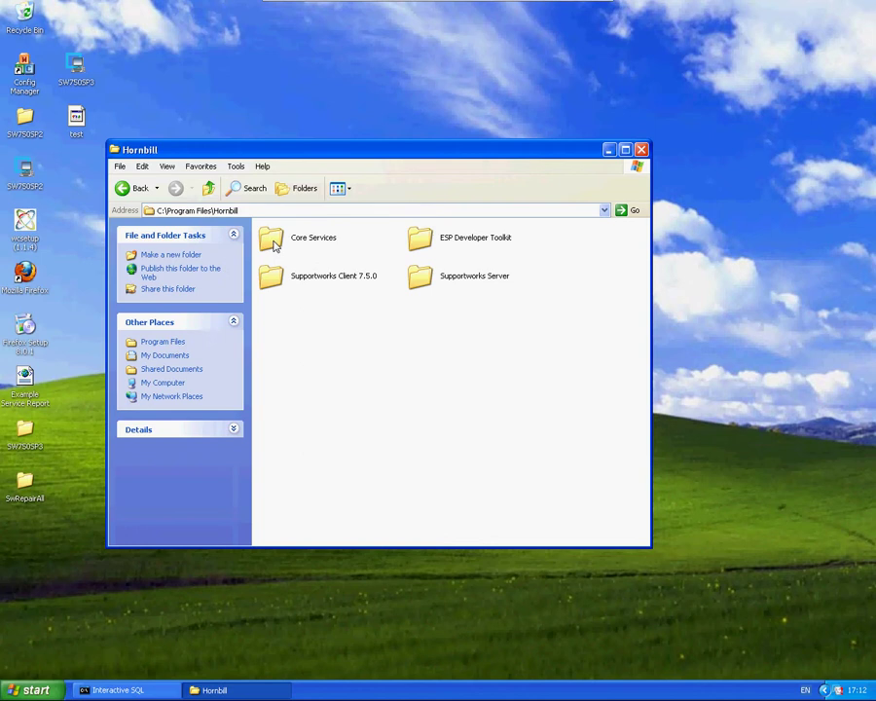
double_click(273, 237)
left_click(287, 275)
double_click(287, 275)
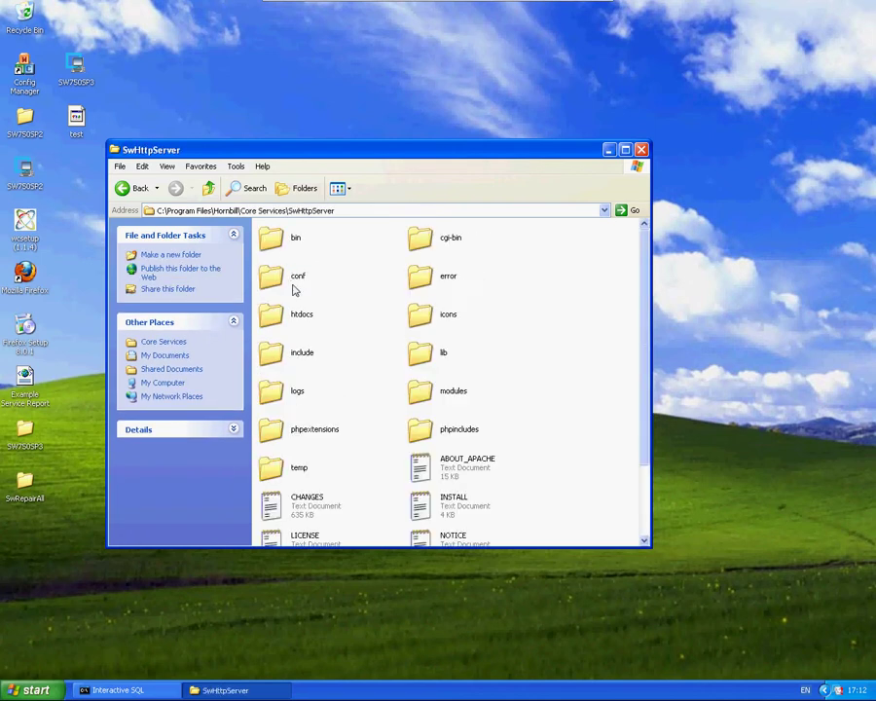
double_click(272, 237)
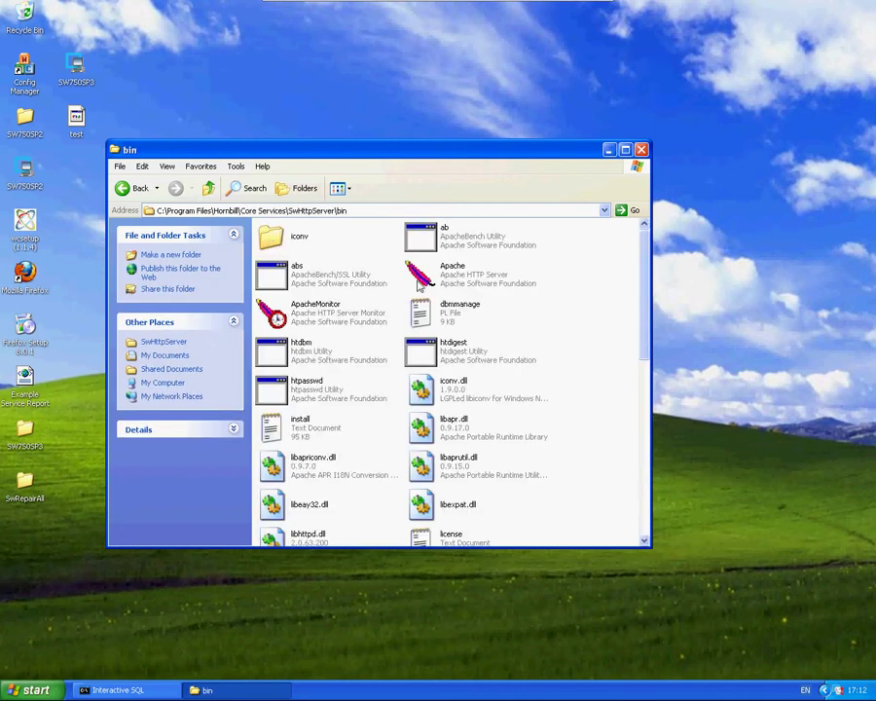
Paste the copied SwRepairAll.php file into the SwHttpServer bin folder
right_click(600, 376)
left_click(623, 447)
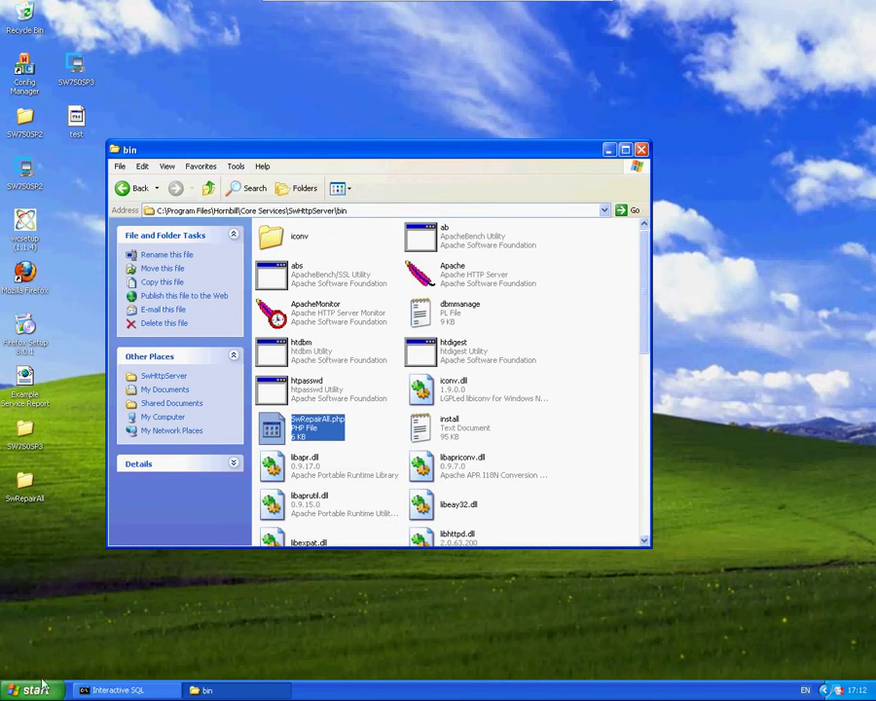
Open a command prompt with cmd and change its directory to C:\program files\hornbill\core services\swhttpserver\bin
key("super")
left_click(148, 628)
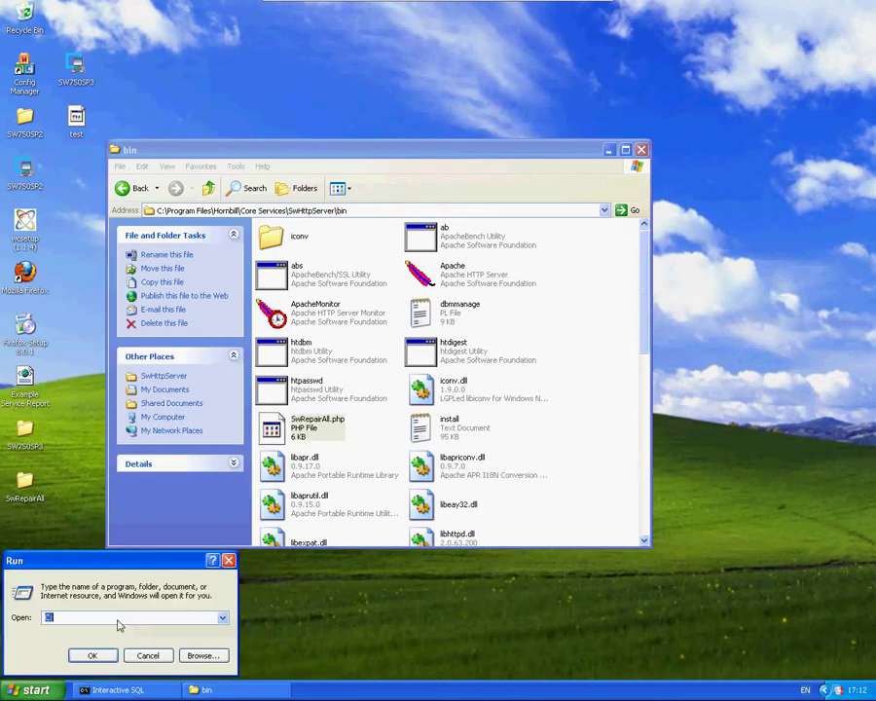
type("cmd")
key("Return")
type("cd C:")
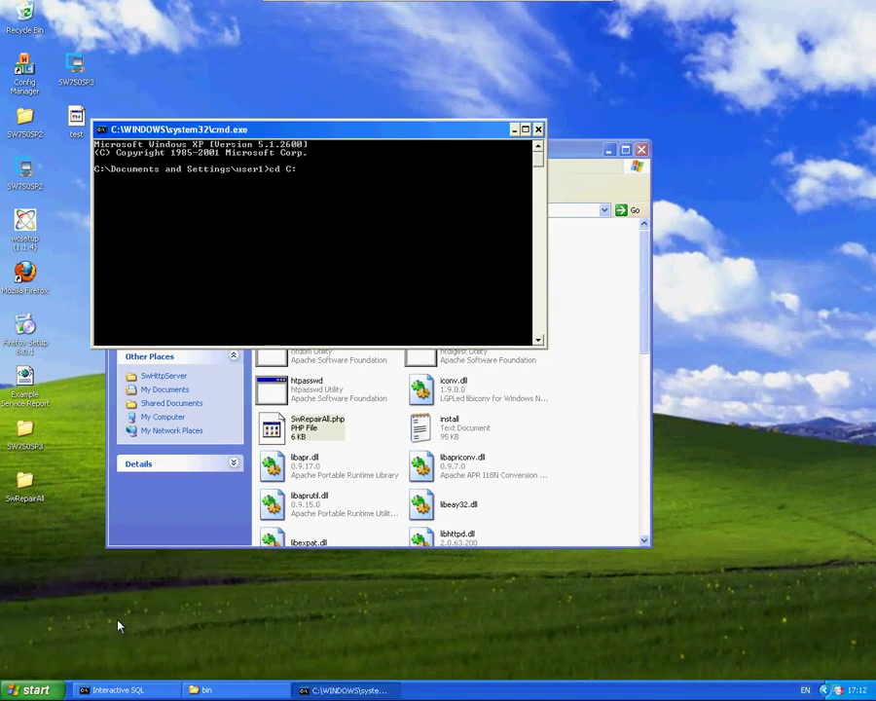
type("\\program files\\hornbil")
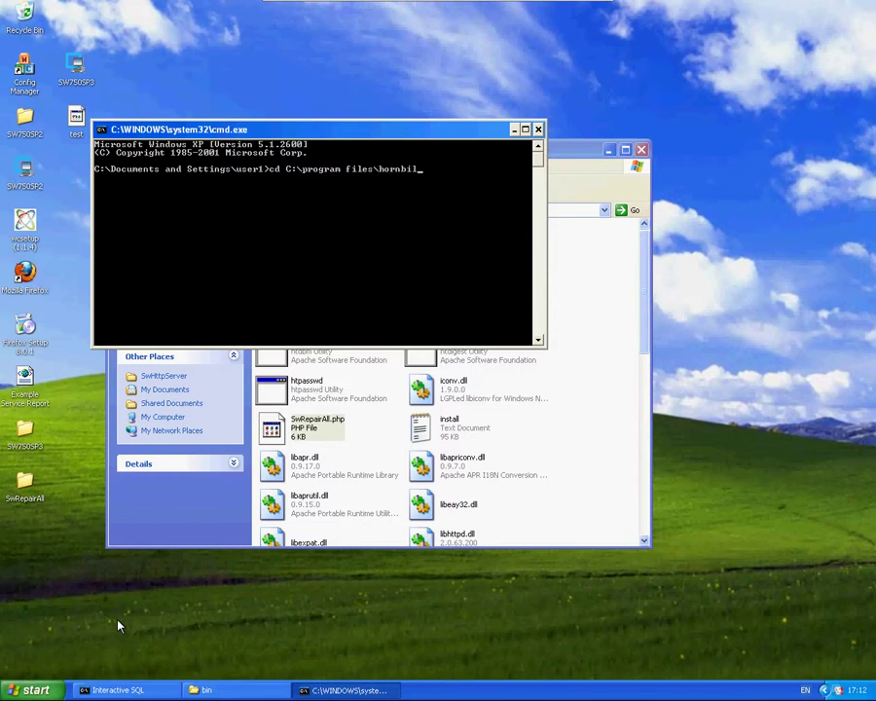
type("l\\core services\\s")
type("whttpserver")
type("\bin")
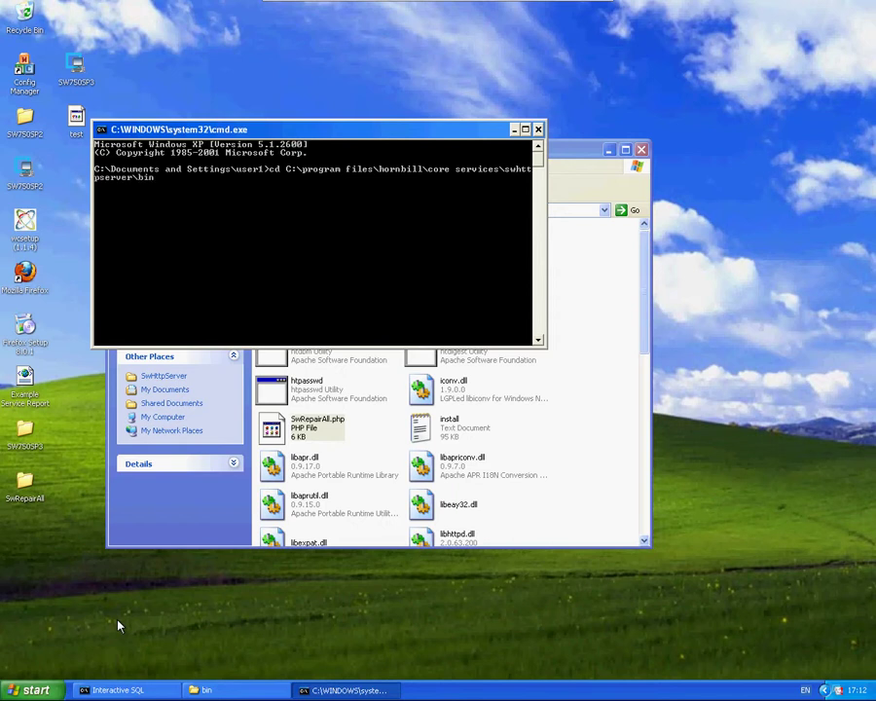
key("Return")
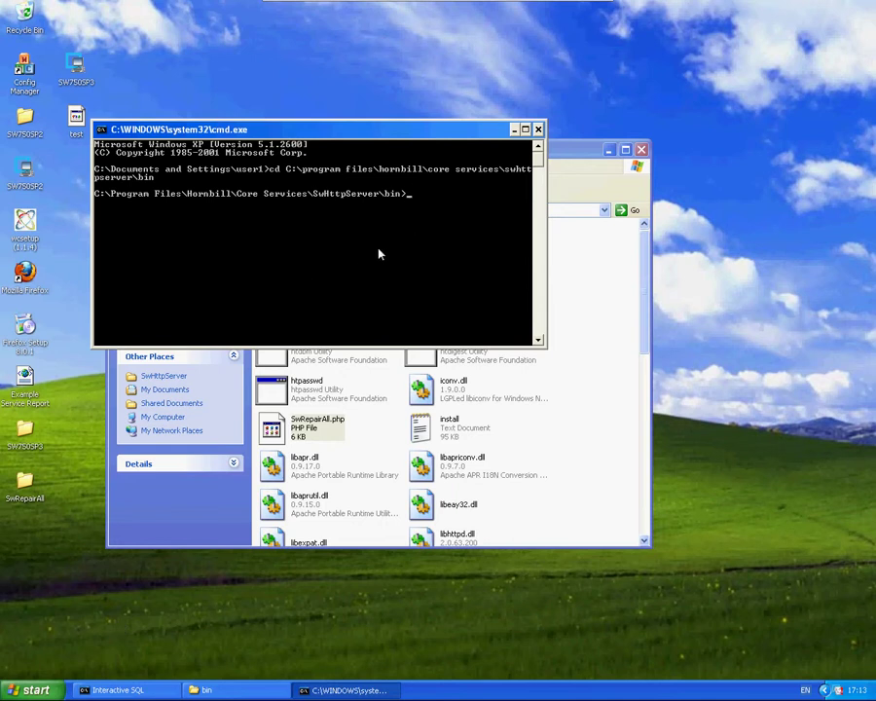
Run the repair script with "php.exe < swrepairall.php" and review its output from start to end in an enlarged command window
type("php.exe < swrepairall.php")
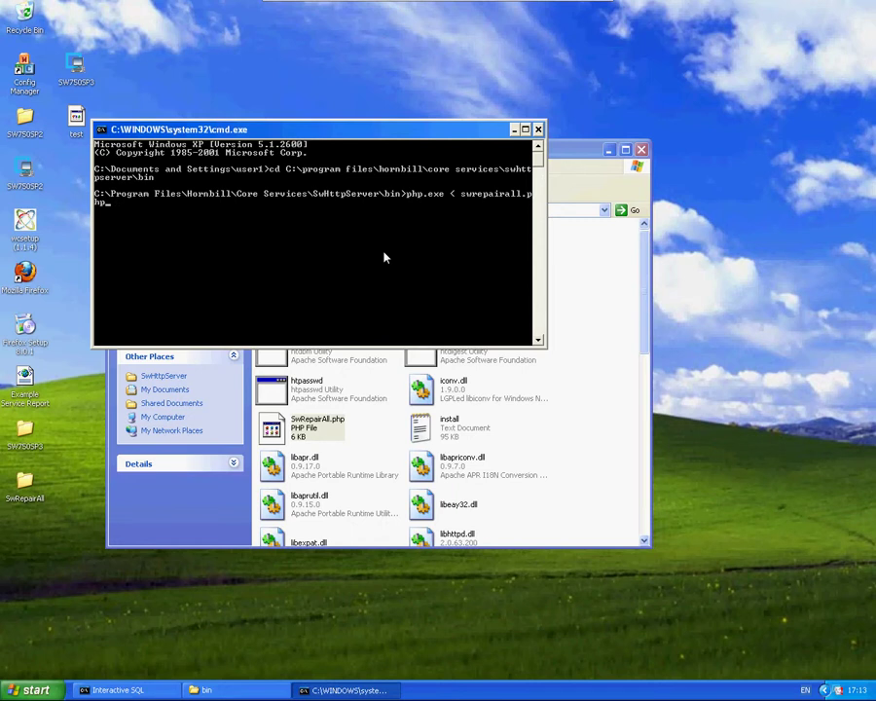
key("Return")
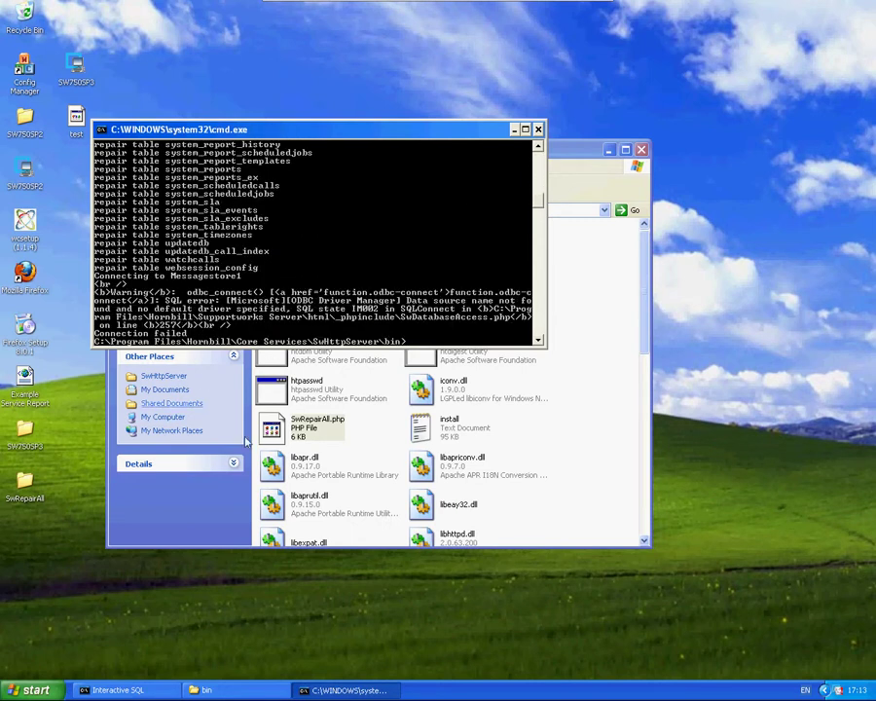
left_click_drag(542, 349, 541, 511)
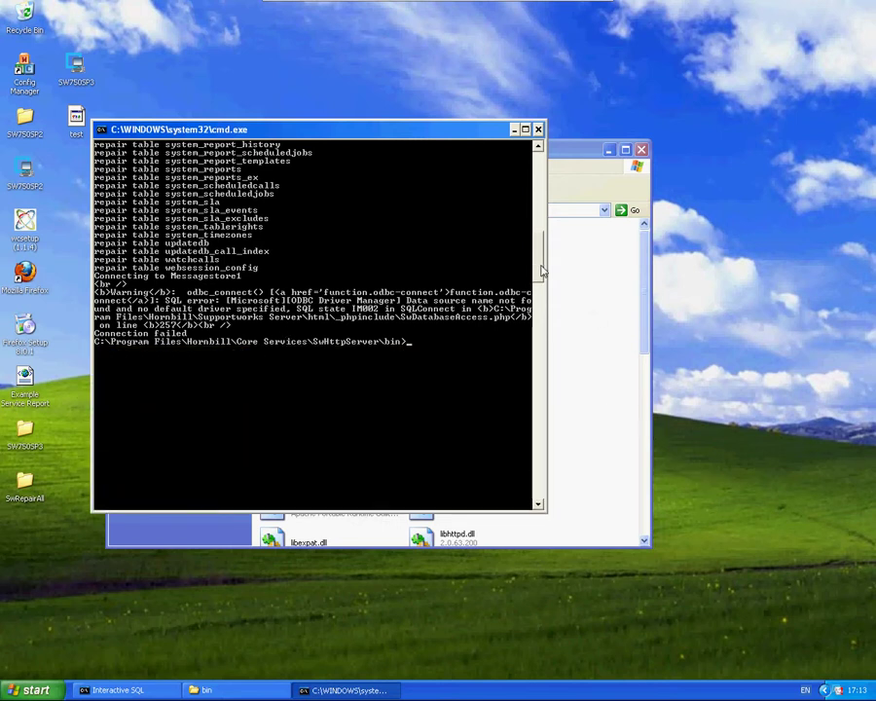
left_click_drag(542, 272, 537, 161)
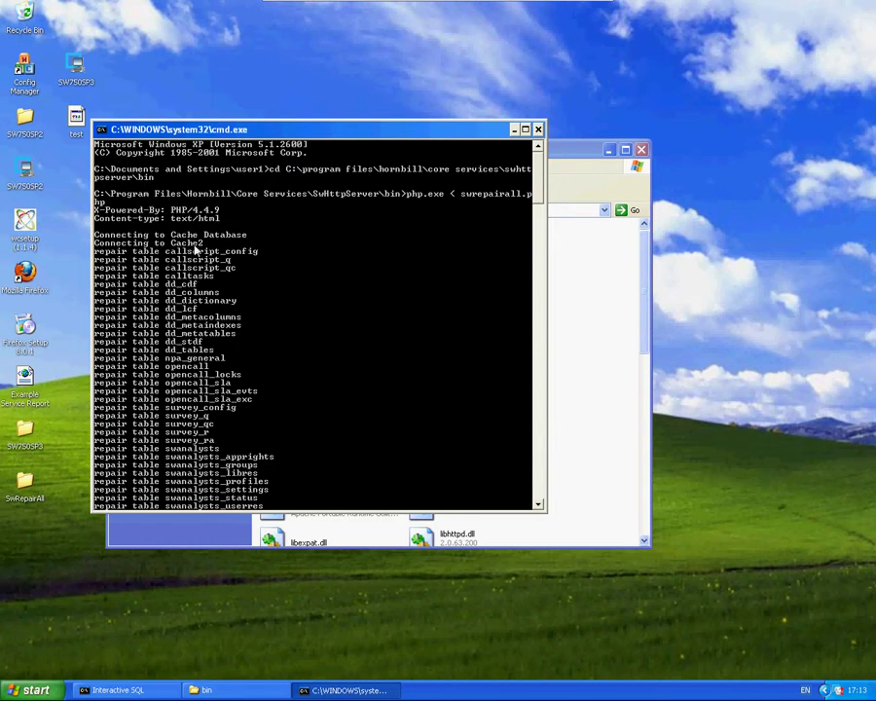
left_click_drag(538, 177, 538, 272)
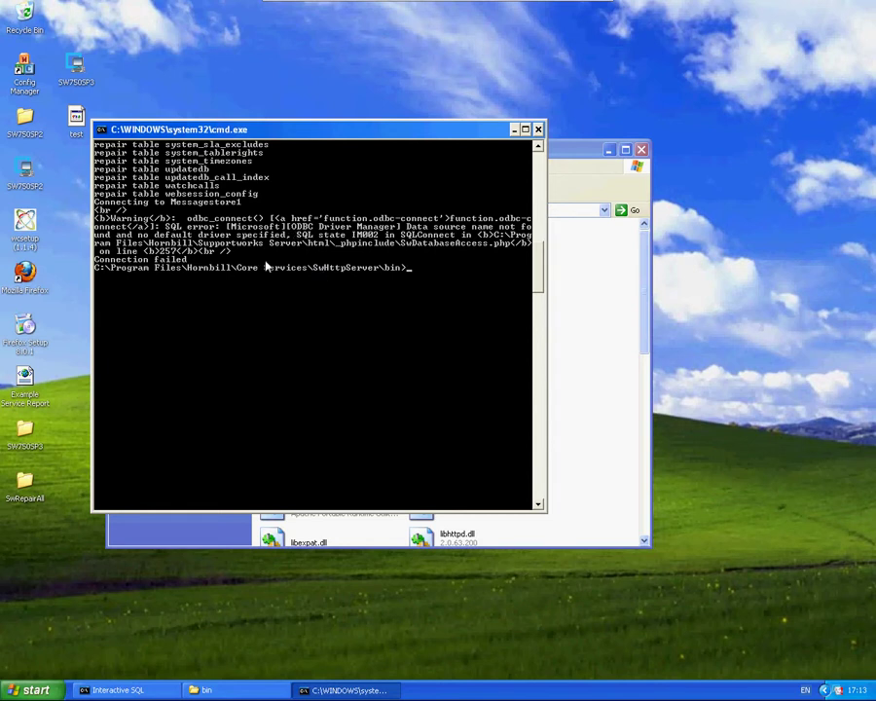
Launch the ODBC Data Source Administrator by running odbcad32.exe and show the system data sources
left_click(36, 690)
left_click(162, 631)
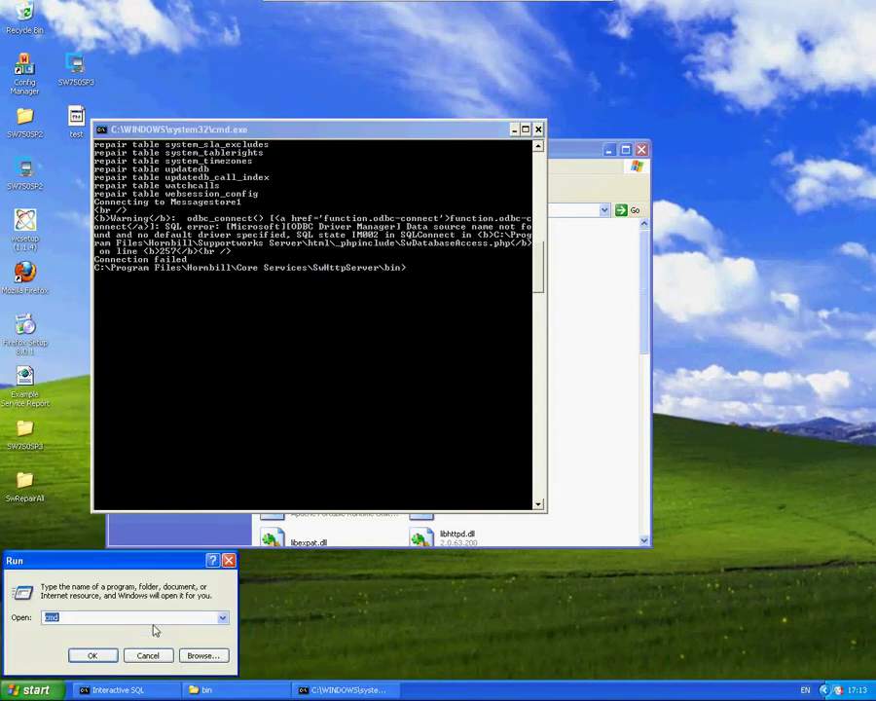
type("odbcad32.exe")
key("Return")
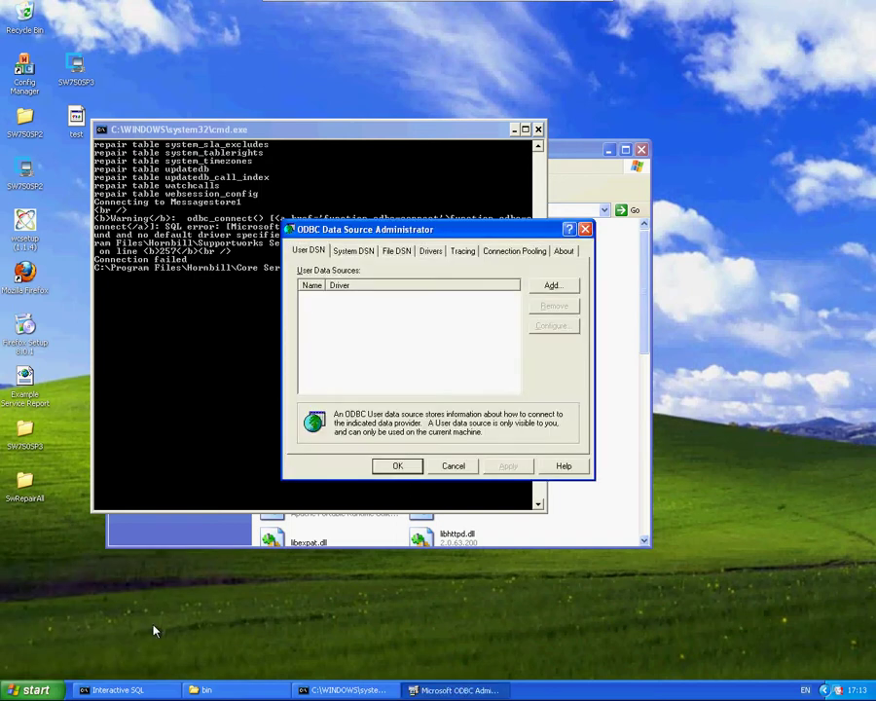
left_click(353, 250)
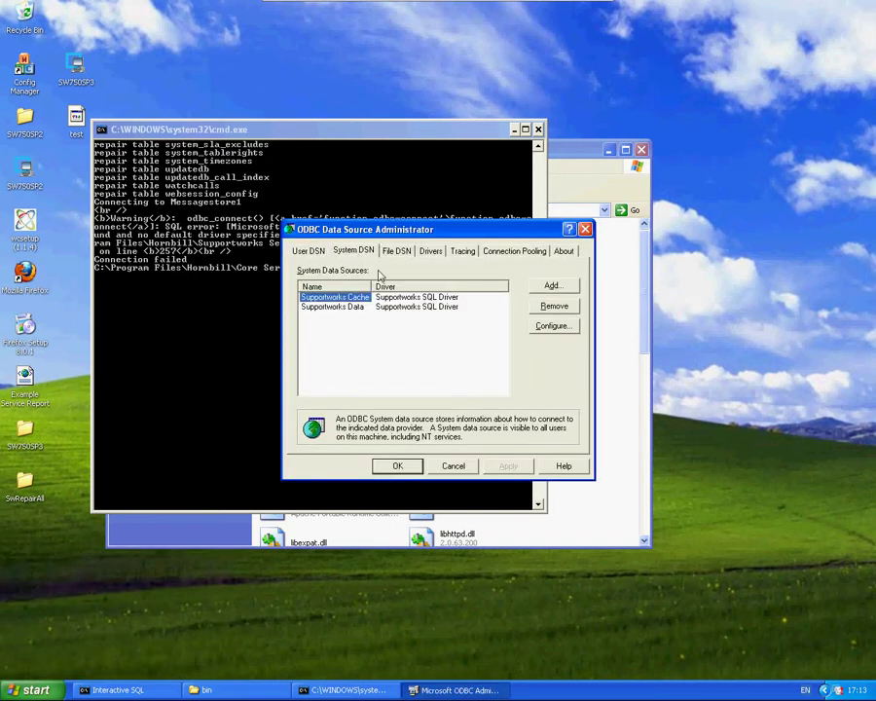
Start a new system data source based on the Supportworks SQL Driver
left_click(554, 286)
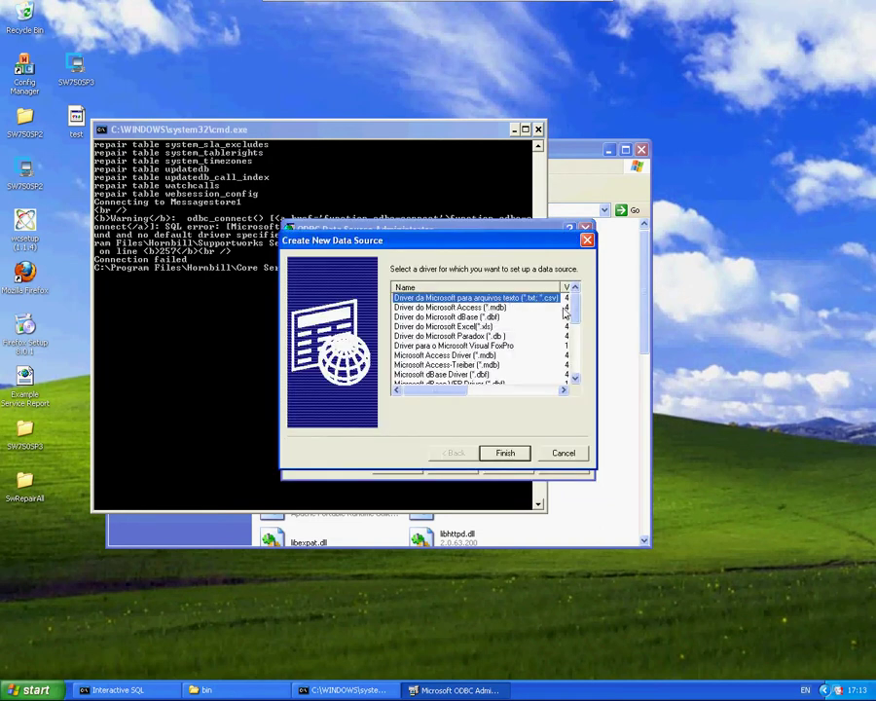
left_click_drag(574, 309, 574, 378)
left_click(446, 375)
left_click(504, 451)
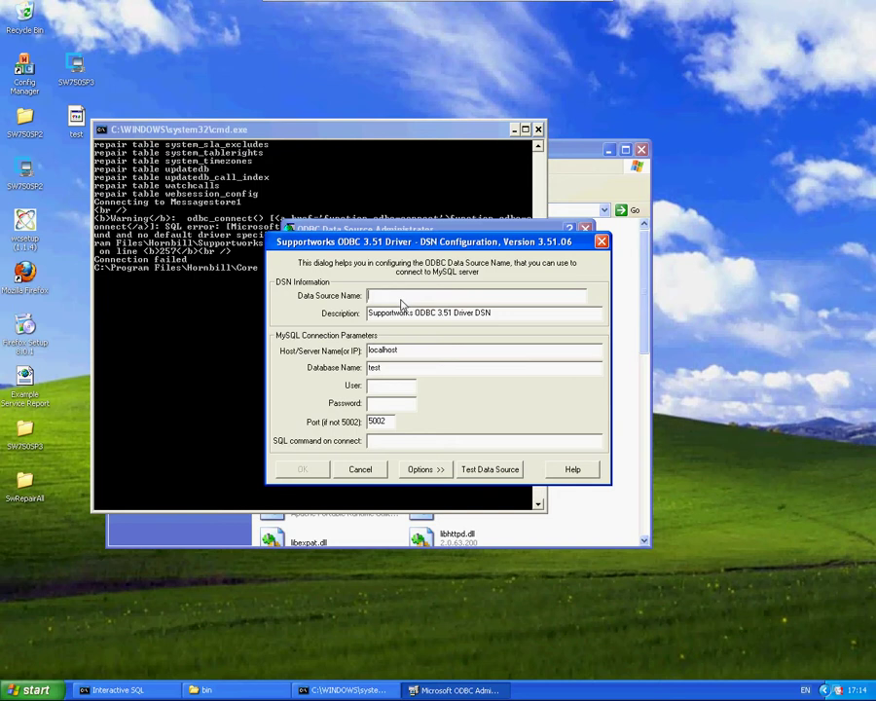
Name the data source Supportworks Messagestore and set its database to sw_messagestore and its user to root
type("Supportworks Messagestore")
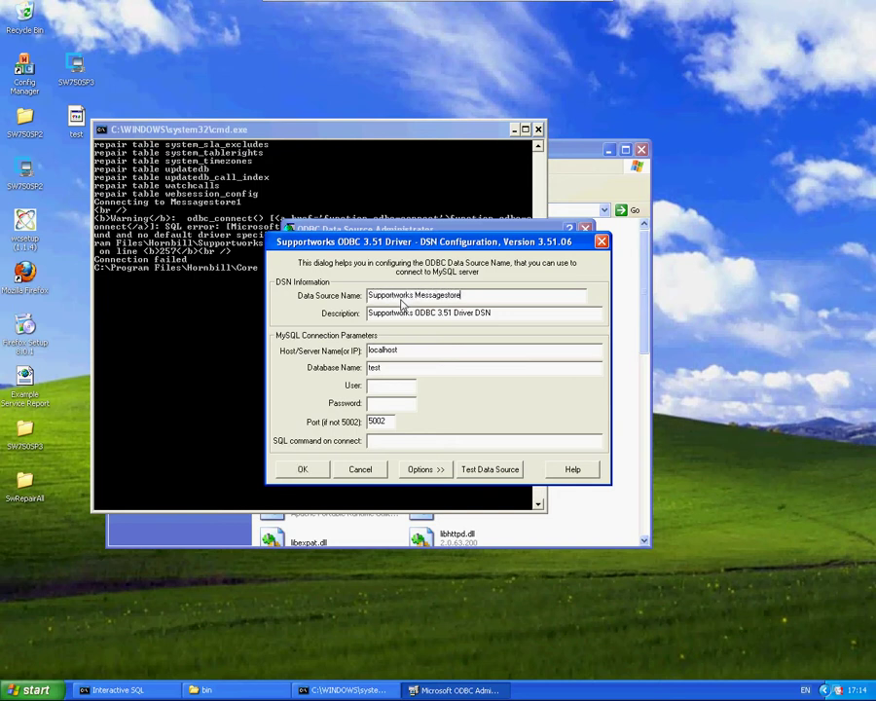
double_click(380, 367)
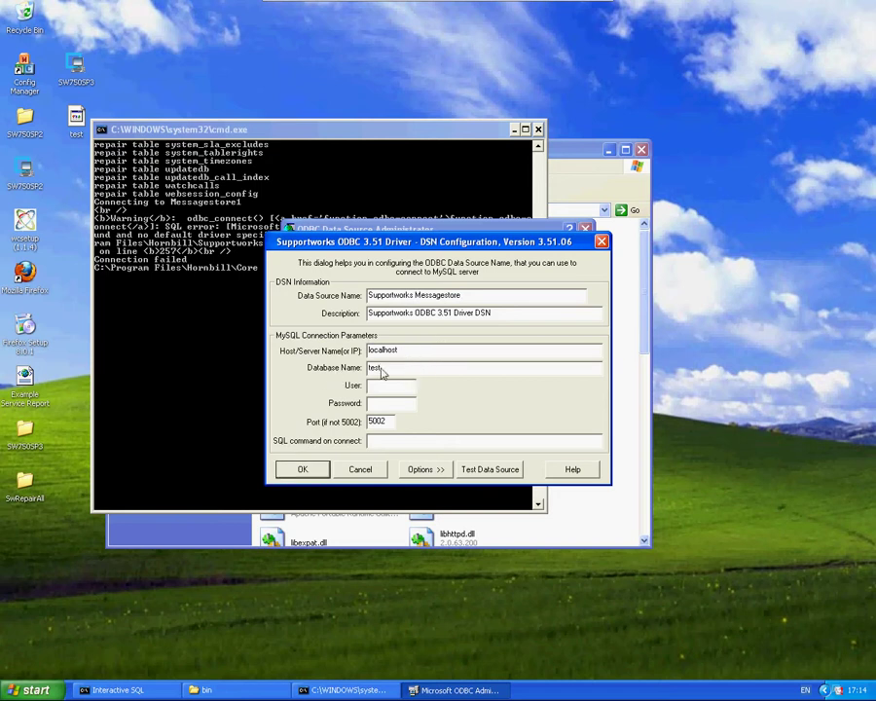
type("sw_messagestore")
key("Tab")
type("root")
Test the new data source's connection, save the data source and close the ODBC Data Source Administrator
left_click(474, 474)
left_click(440, 384)
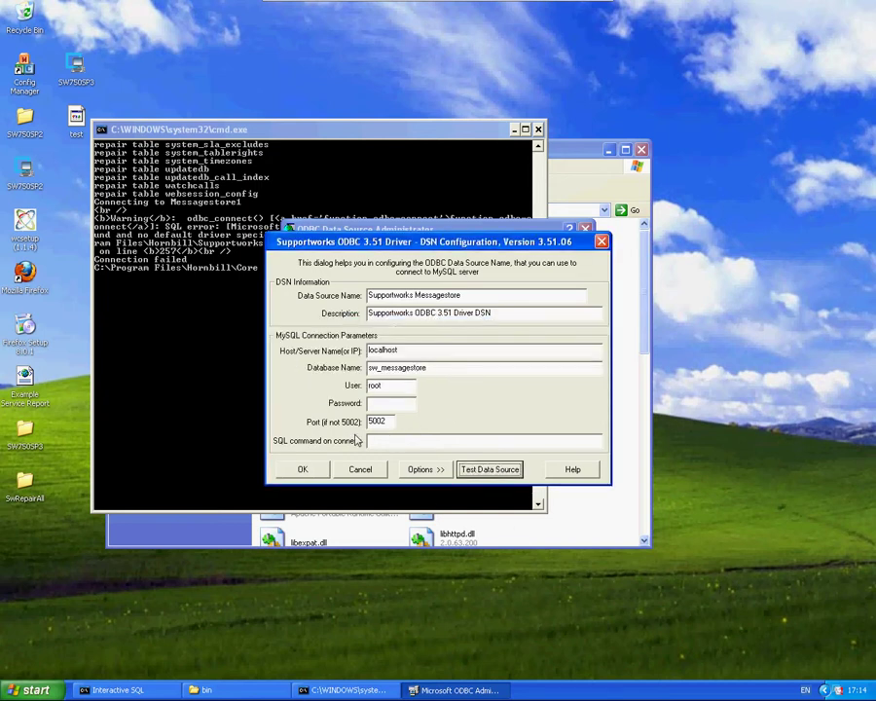
left_click(309, 469)
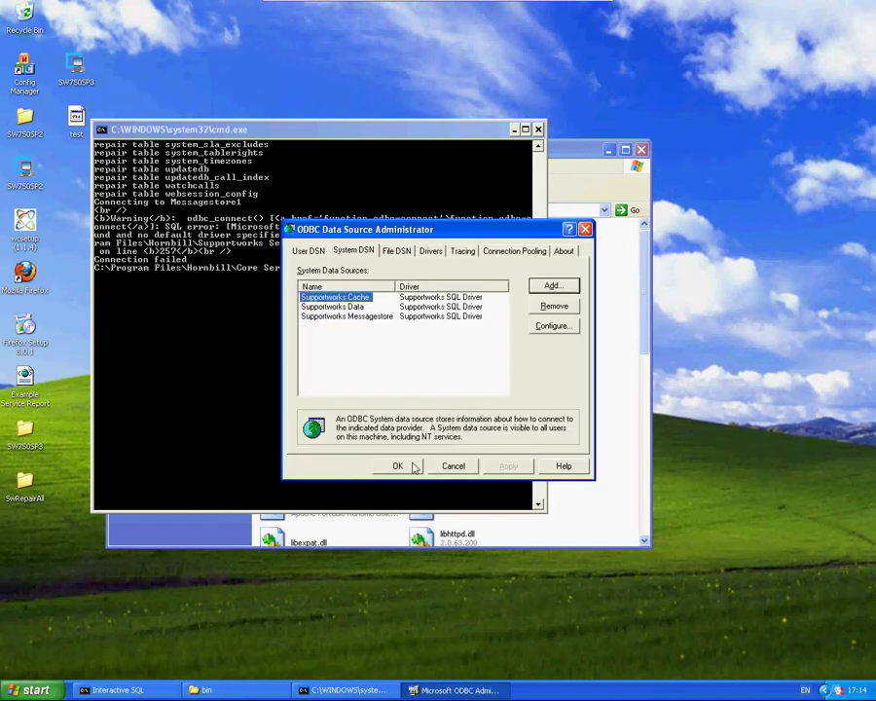
left_click(399, 465)
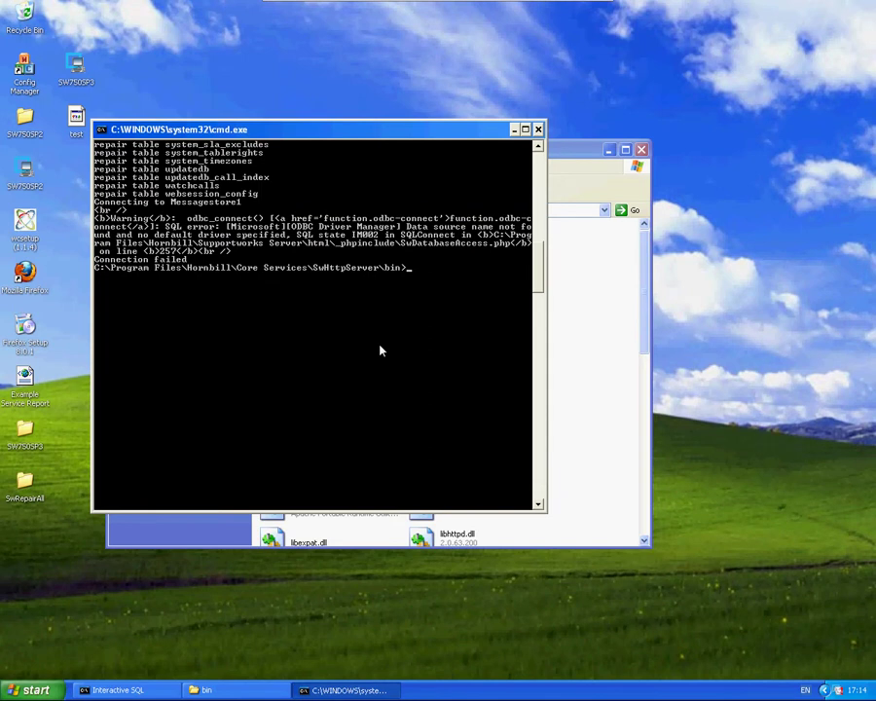
Run "php.exe < swrepairall.php" again in the command prompt to repair the tables of all databases
key("Up")
key("Return")
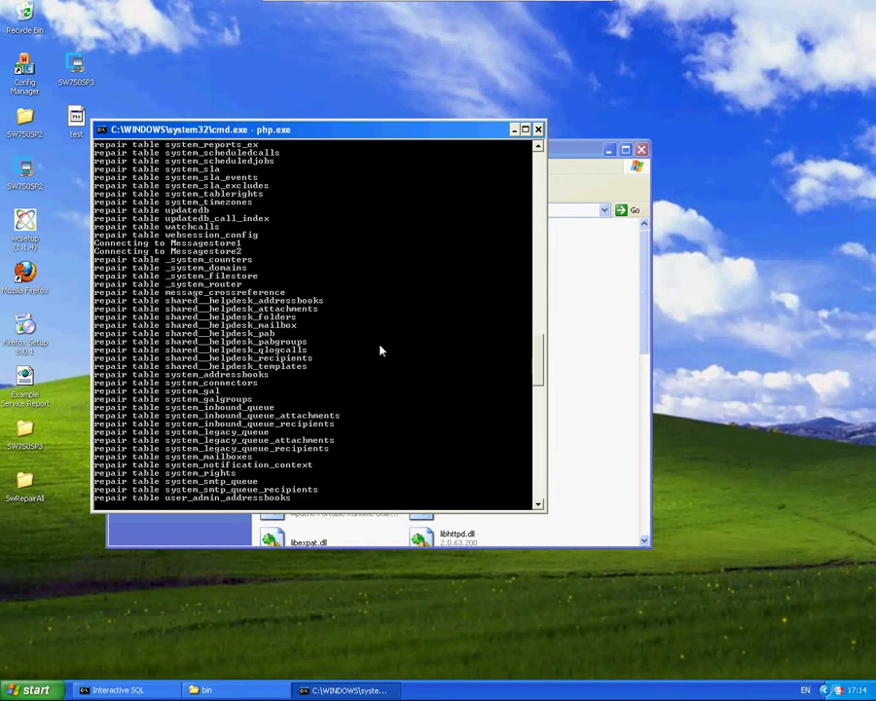